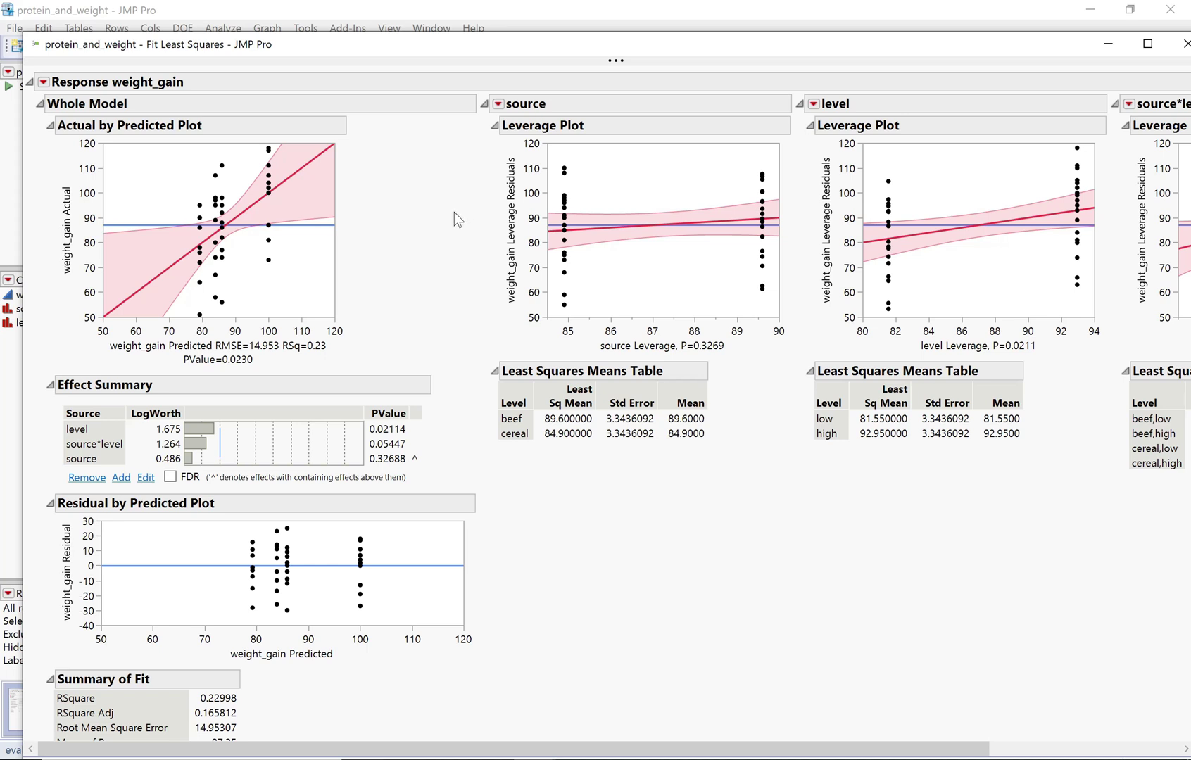
Scroll down the weight_gain Fit Least Squares report past the leverage plots and means tables
{"action": "scroll", "coordinate": [454, 212], "scroll_direction": "down", "scroll_amount": 5}
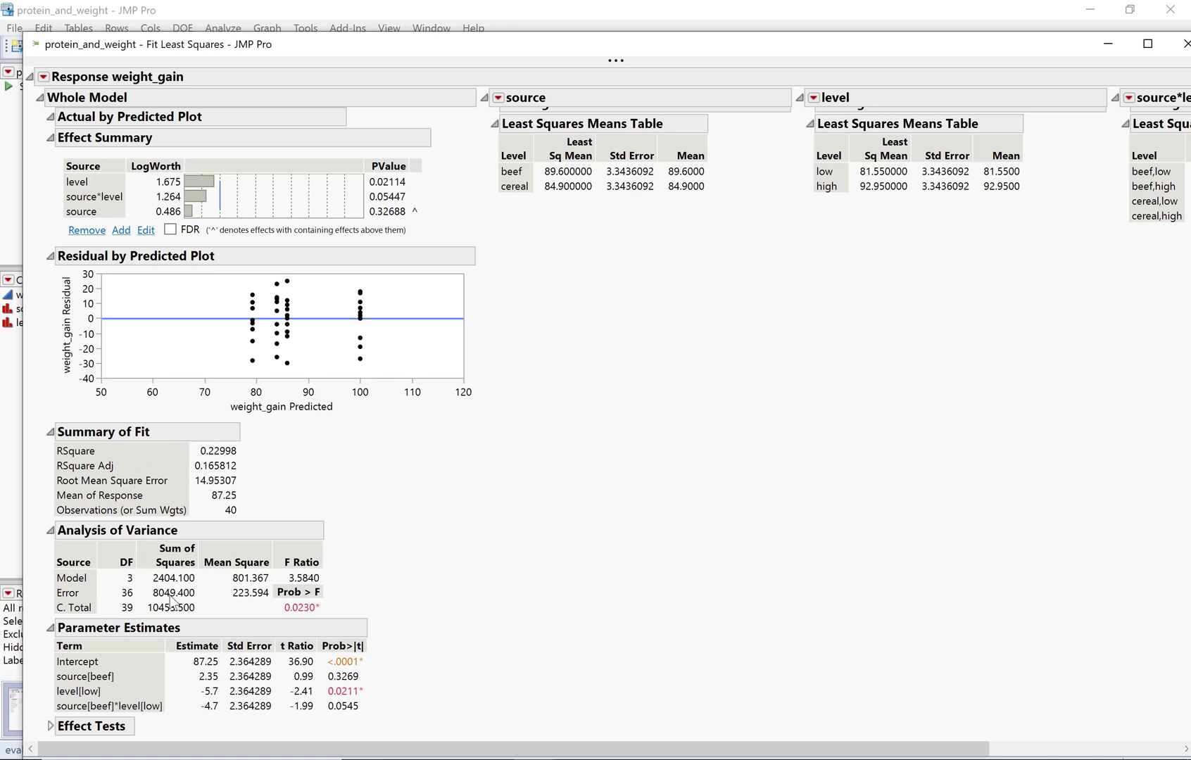
Review the Summary of Fit, Analysis of Variance and Parameter Estimates tables in the fit report
{"action": "mouse_move", "coordinate": [179, 598]}
Expand Effect Tests in JMP and circle the source*level row in the notes
{"action": "left_click", "coordinate": [50, 726]}
{"action": "scroll", "coordinate": [392, 551], "scroll_direction": "down", "scroll_amount": 2}
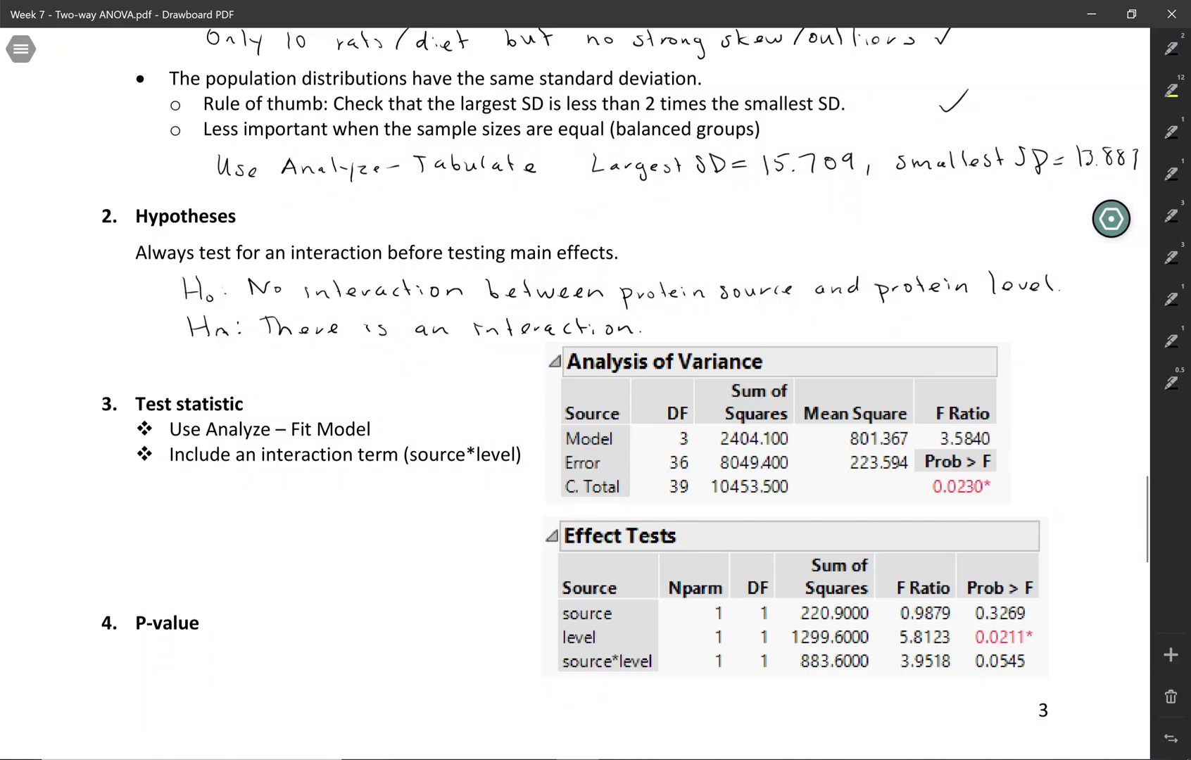
{"action": "mouse_move", "coordinate": [568, 650]}
{"action": "left_mouse_down"}
{"action": "mouse_move", "coordinate": [915, 683]}
{"action": "mouse_move", "coordinate": [1016, 682]}
{"action": "mouse_move", "coordinate": [1048, 665]}
{"action": "mouse_move", "coordinate": [971, 643]}
{"action": "mouse_move", "coordinate": [566, 651]}
{"action": "left_mouse_up"}
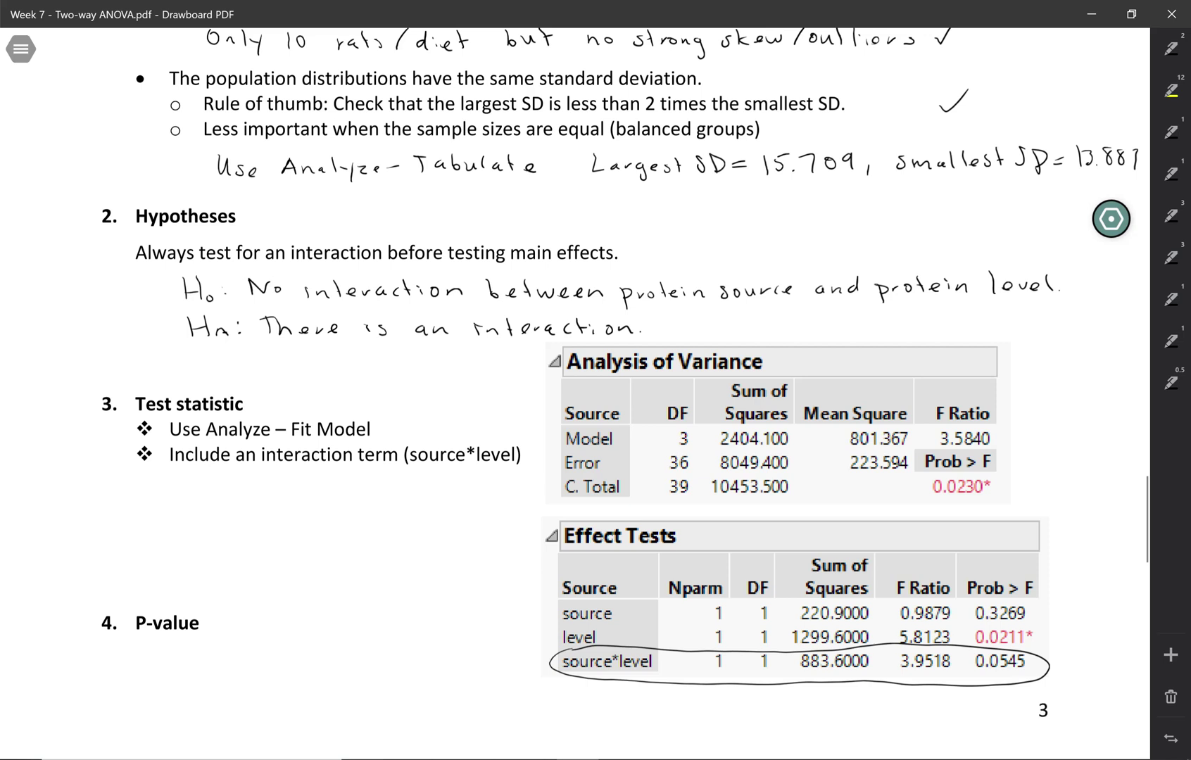
Handwrite the test statistic as F=3.9518 beside the bullets
{"action": "mouse_move", "coordinate": [161, 512]}
{"action": "left_mouse_down"}
{"action": "mouse_move", "coordinate": [176, 491]}
{"action": "mouse_move", "coordinate": [194, 506]}
{"action": "mouse_move", "coordinate": [216, 500]}
{"action": "mouse_move", "coordinate": [216, 512]}
{"action": "mouse_move", "coordinate": [246, 511]}
{"action": "left_mouse_up"}
{"action": "left_click_drag", "start_coordinate": [260, 493], "coordinate": [259, 511]}
{"action": "left_click_drag", "start_coordinate": [261, 490], "coordinate": [277, 490]}
{"action": "mouse_move", "coordinate": [288, 491]}
{"action": "left_mouse_down"}
{"action": "mouse_move", "coordinate": [289, 512]}
{"action": "mouse_move", "coordinate": [309, 492]}
{"action": "left_mouse_up"}
{"action": "left_click", "coordinate": [223, 510]}
{"action": "scroll", "coordinate": [275, 554], "scroll_direction": "down", "scroll_amount": 1}
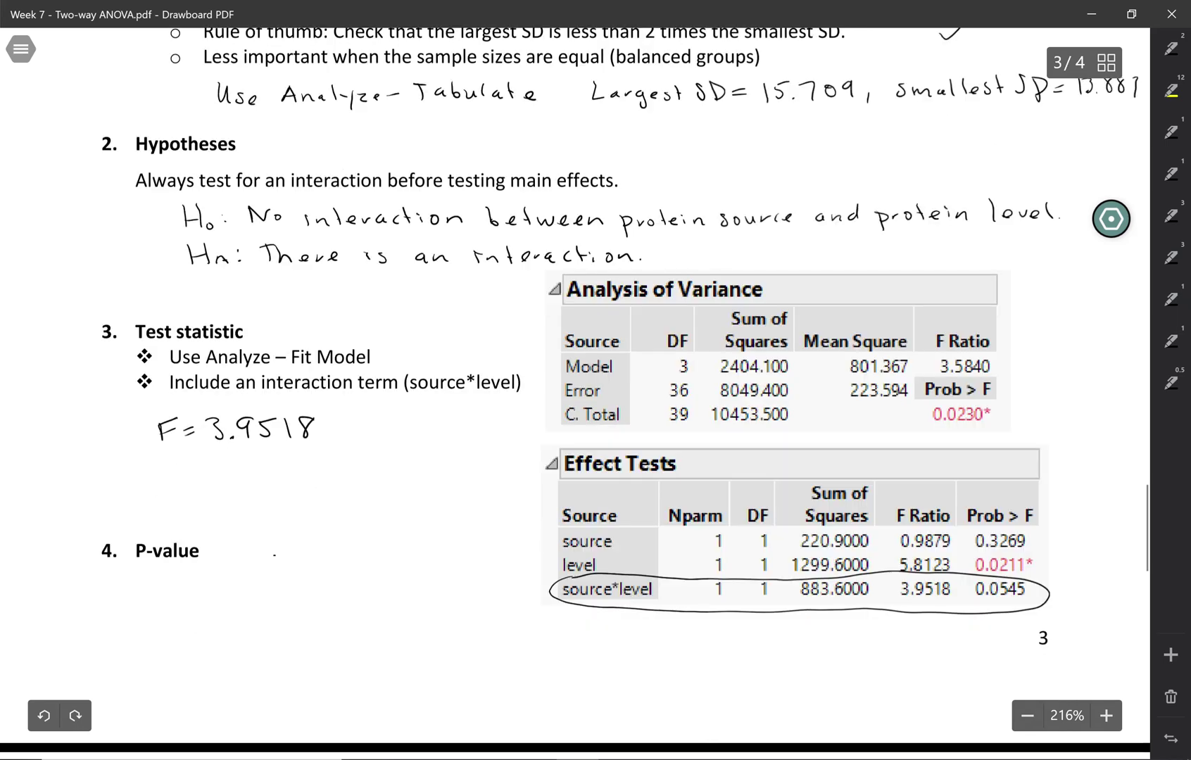
Handwrite P-value = 0.0545 after the P-value bullet
{"action": "left_click_drag", "start_coordinate": [219, 548], "coordinate": [231, 547]}
{"action": "left_click_drag", "start_coordinate": [220, 555], "coordinate": [308, 542]}
{"action": "left_click", "coordinate": [330, 542]}
{"action": "mouse_move", "coordinate": [308, 542]}
{"action": "left_mouse_down"}
{"action": "mouse_move", "coordinate": [305, 559]}
{"action": "mouse_move", "coordinate": [340, 552]}
{"action": "left_mouse_up"}
{"action": "left_click_drag", "start_coordinate": [339, 541], "coordinate": [349, 560]}
{"action": "left_click_drag", "start_coordinate": [350, 544], "coordinate": [360, 544]}
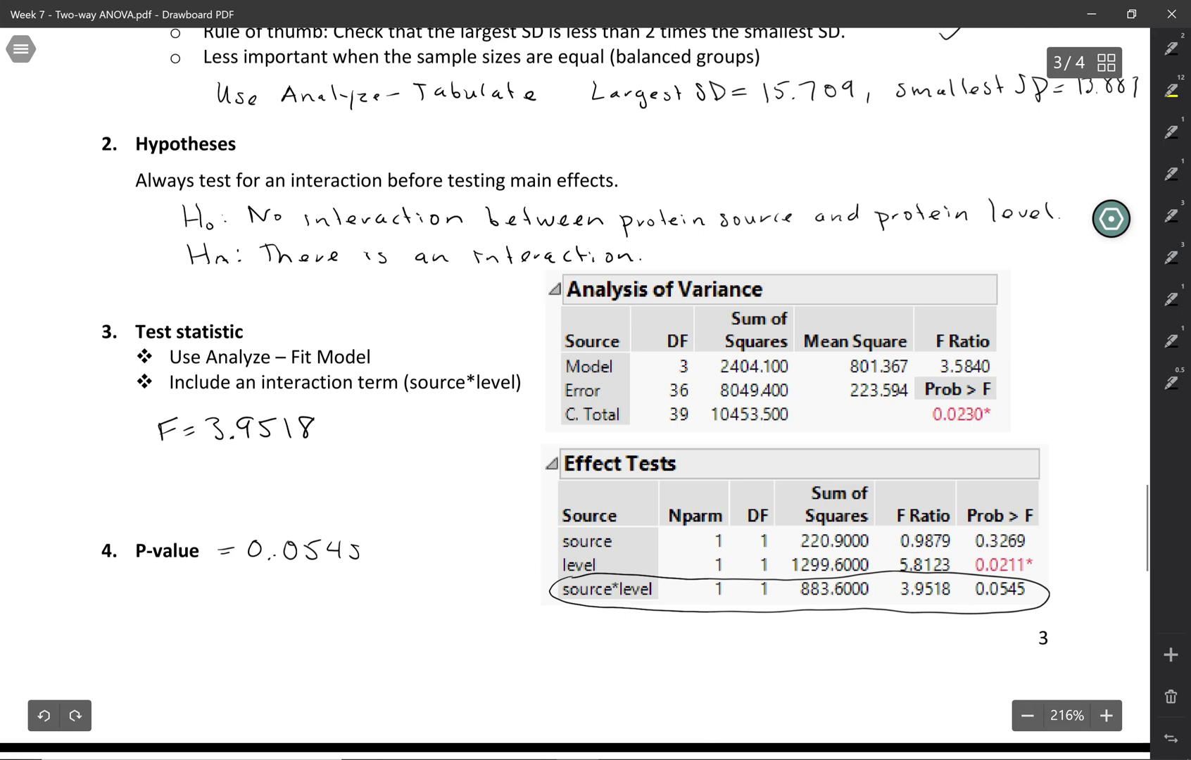
{"action": "scroll", "coordinate": [575, 380], "scroll_direction": "down", "scroll_amount": 5}
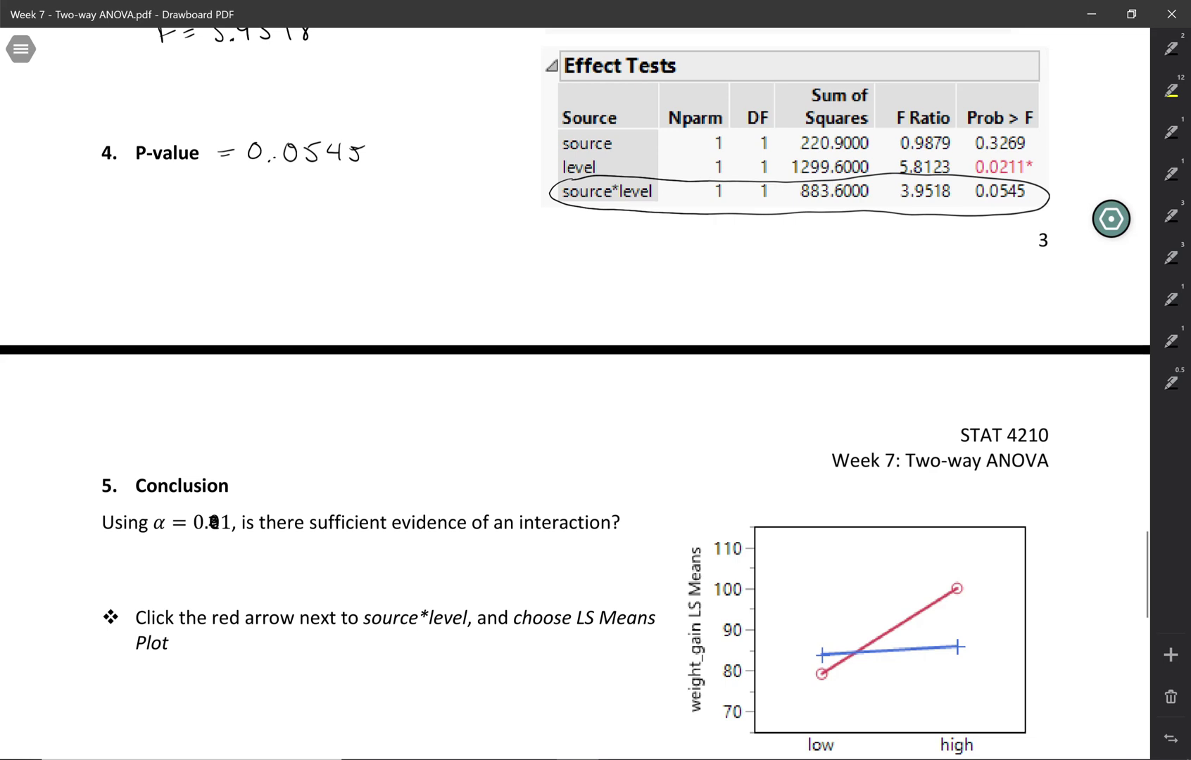
Start the interaction answer by handwriting 'Yes. p-value =' under the question
{"action": "left_click_drag", "start_coordinate": [124, 555], "coordinate": [133, 576]}
{"action": "left_click_drag", "start_coordinate": [146, 570], "coordinate": [223, 588]}
{"action": "left_click", "coordinate": [180, 575]}
{"action": "left_click_drag", "start_coordinate": [220, 568], "coordinate": [273, 576]}
{"action": "left_click_drag", "start_coordinate": [277, 575], "coordinate": [337, 567]}
{"action": "left_click_drag", "start_coordinate": [327, 574], "coordinate": [338, 575]}
{"action": "left_click_drag", "start_coordinate": [358, 561], "coordinate": [358, 580]}
Complete the answer with '0.0545 < α = 0.1', amending the printed α
{"action": "left_click_drag", "start_coordinate": [370, 575], "coordinate": [371, 577]}
{"action": "left_click_drag", "start_coordinate": [384, 562], "coordinate": [385, 578]}
{"action": "mouse_move", "coordinate": [397, 559]}
{"action": "left_mouse_down"}
{"action": "mouse_move", "coordinate": [398, 577]}
{"action": "mouse_move", "coordinate": [428, 581]}
{"action": "left_mouse_up"}
{"action": "mouse_move", "coordinate": [435, 564]}
{"action": "left_mouse_down"}
{"action": "mouse_move", "coordinate": [470, 570]}
{"action": "mouse_move", "coordinate": [472, 545]}
{"action": "mouse_move", "coordinate": [489, 564]}
{"action": "mouse_move", "coordinate": [523, 544]}
{"action": "mouse_move", "coordinate": [541, 567]}
{"action": "left_mouse_up"}
{"action": "mouse_move", "coordinate": [529, 573]}
{"action": "left_mouse_down"}
{"action": "mouse_move", "coordinate": [543, 550]}
{"action": "mouse_move", "coordinate": [595, 579]}
{"action": "left_mouse_up"}
{"action": "left_click", "coordinate": [576, 574]}
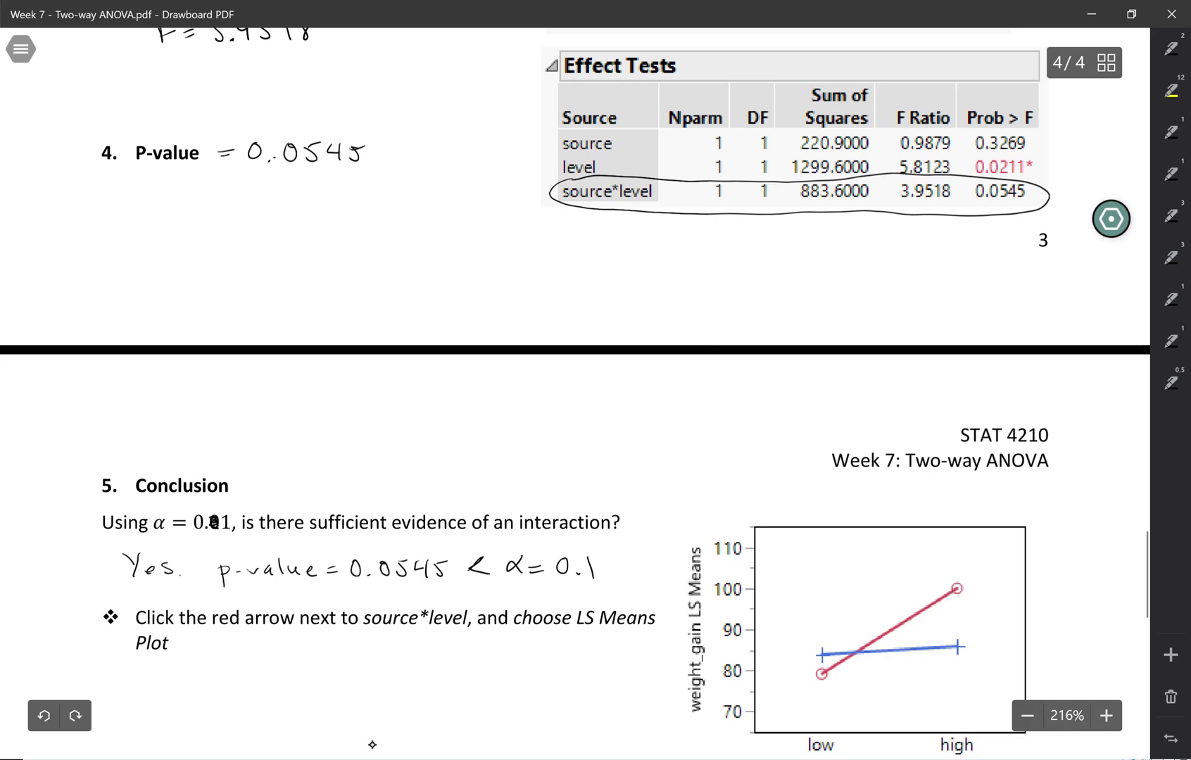
{"action": "scroll", "coordinate": [373, 745], "scroll_direction": "down", "scroll_amount": 1}
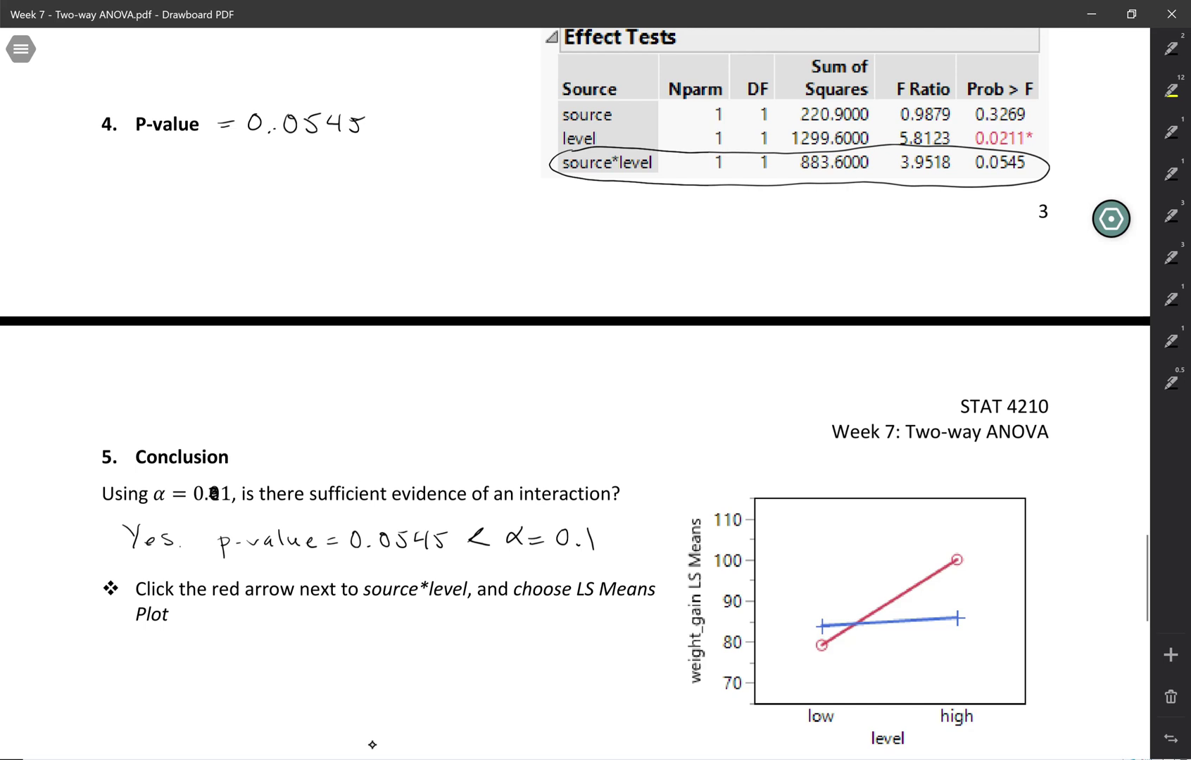
{"action": "scroll", "coordinate": [373, 745], "scroll_direction": "down", "scroll_amount": 3}
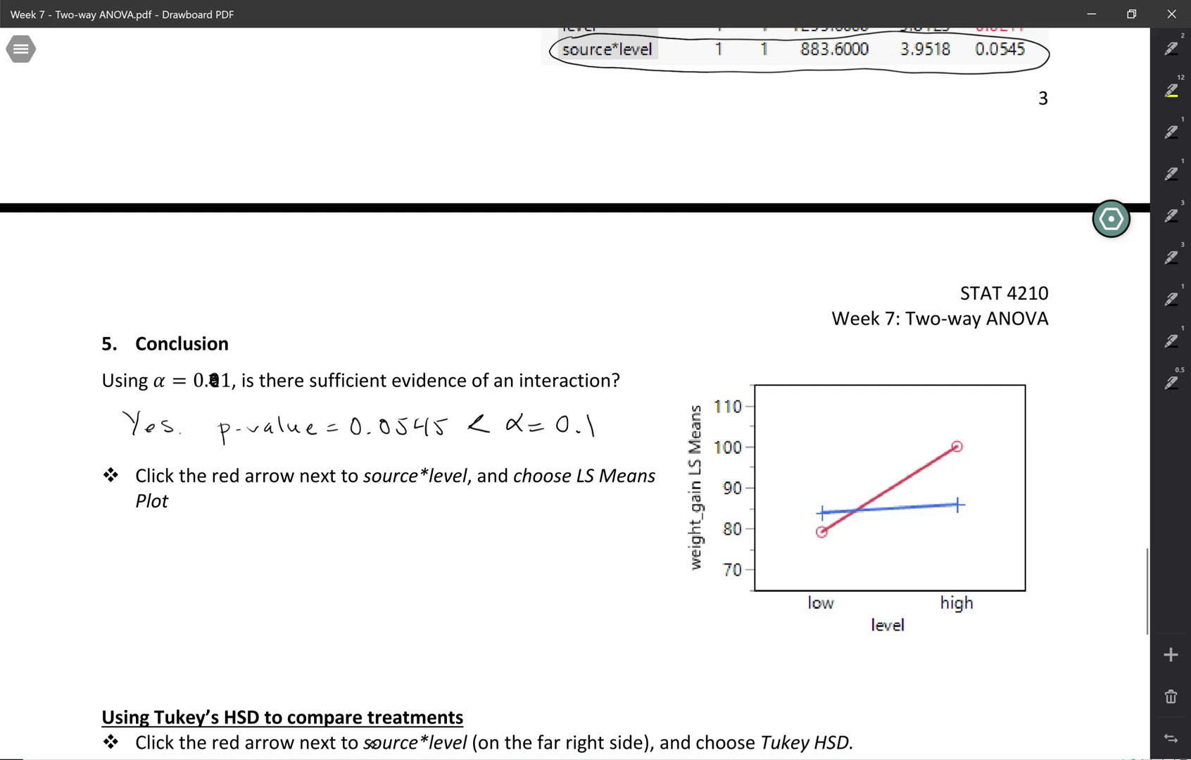
In JMP, create an interaction LS Means plot for the source*level effect
{"action": "mouse_move", "coordinate": [528, 750]}
{"action": "left_click", "coordinate": [828, 636]}
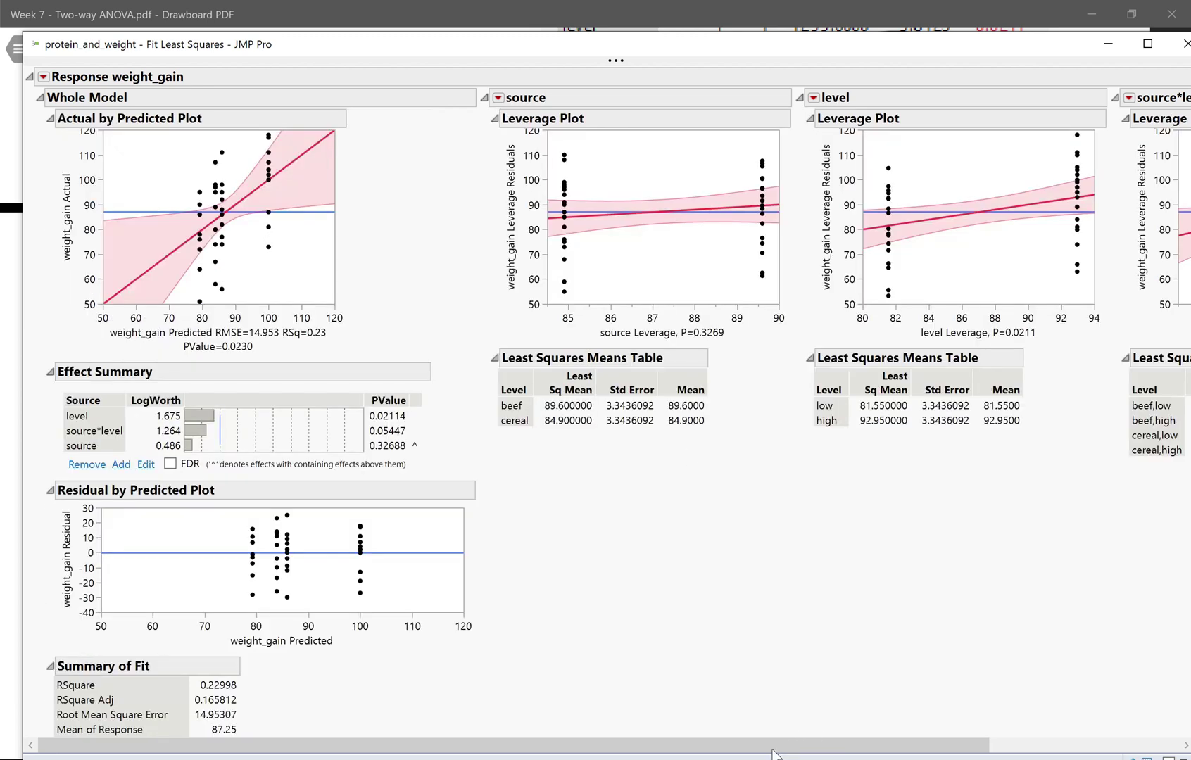
{"action": "left_click", "coordinate": [1156, 746]}
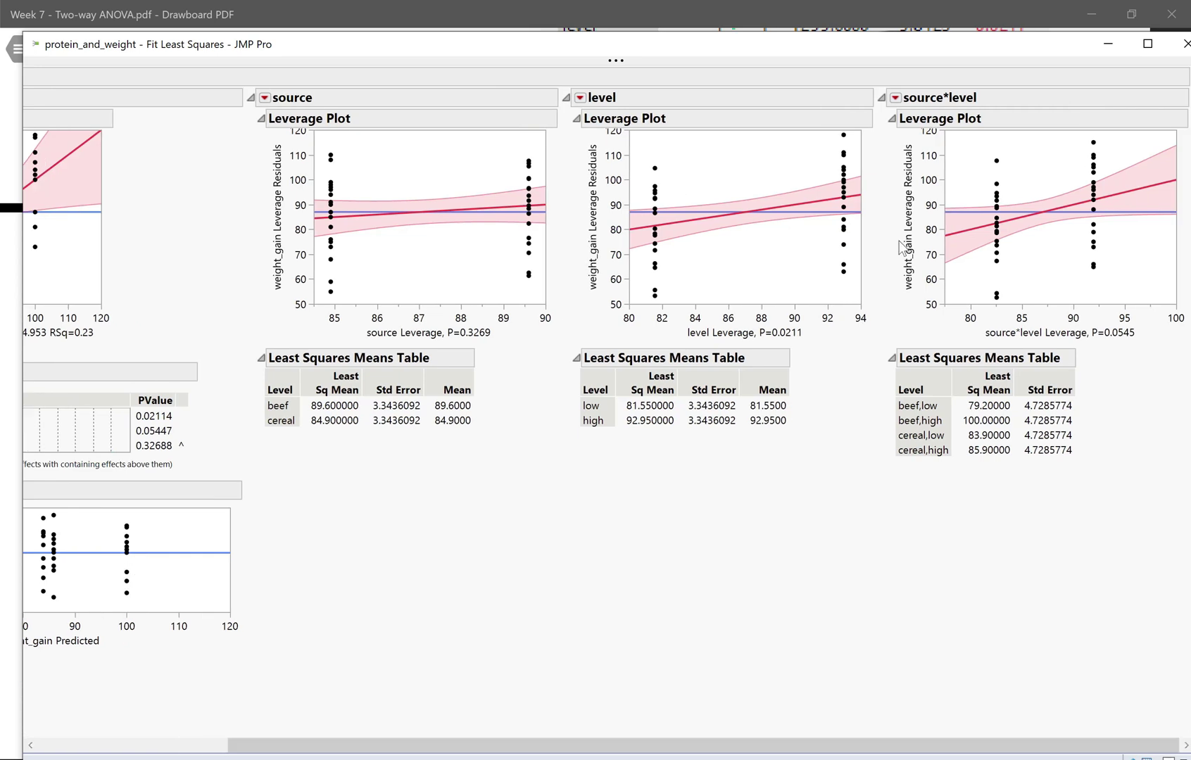
{"action": "left_click", "coordinate": [895, 98]}
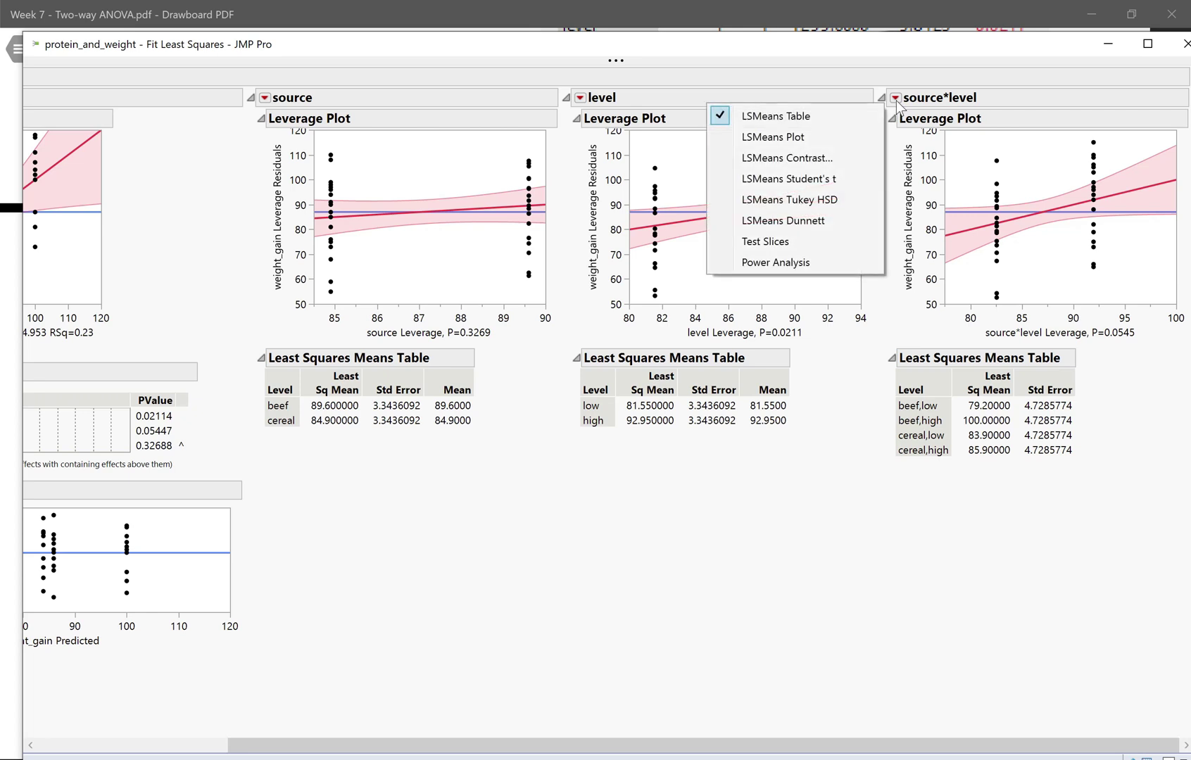
{"action": "left_click", "coordinate": [856, 138]}
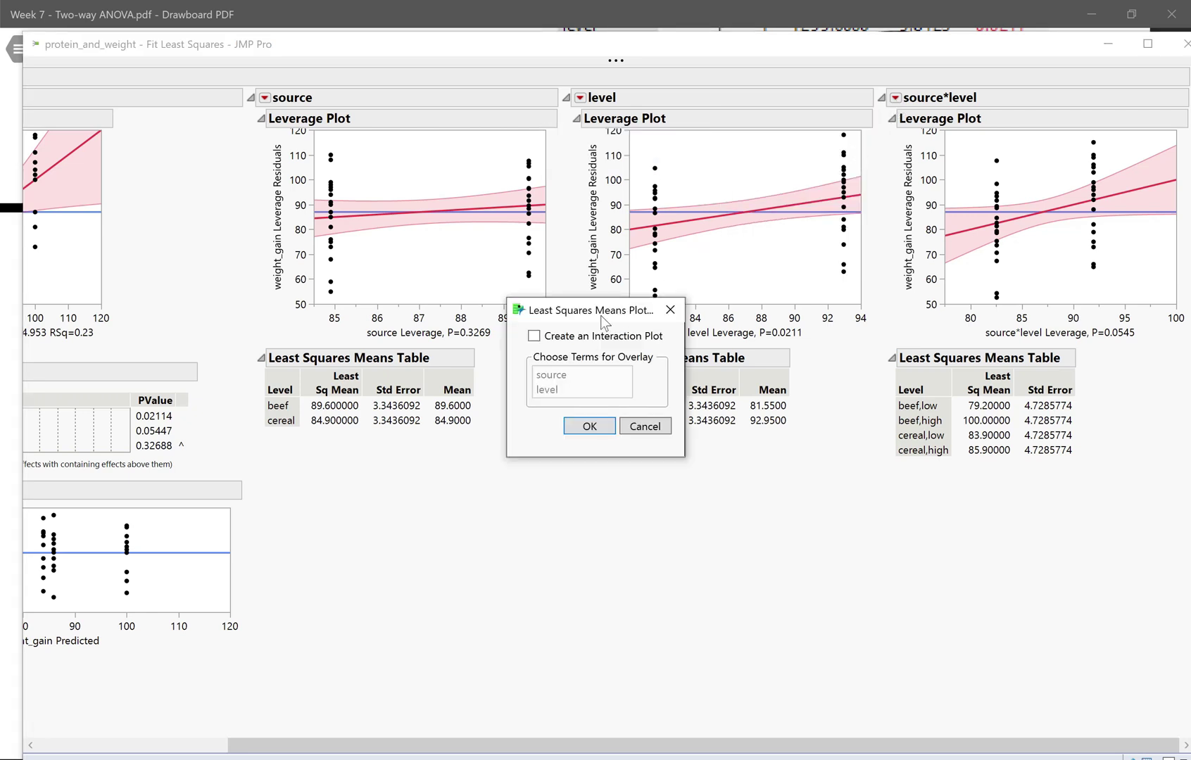
{"action": "left_click", "coordinate": [533, 337]}
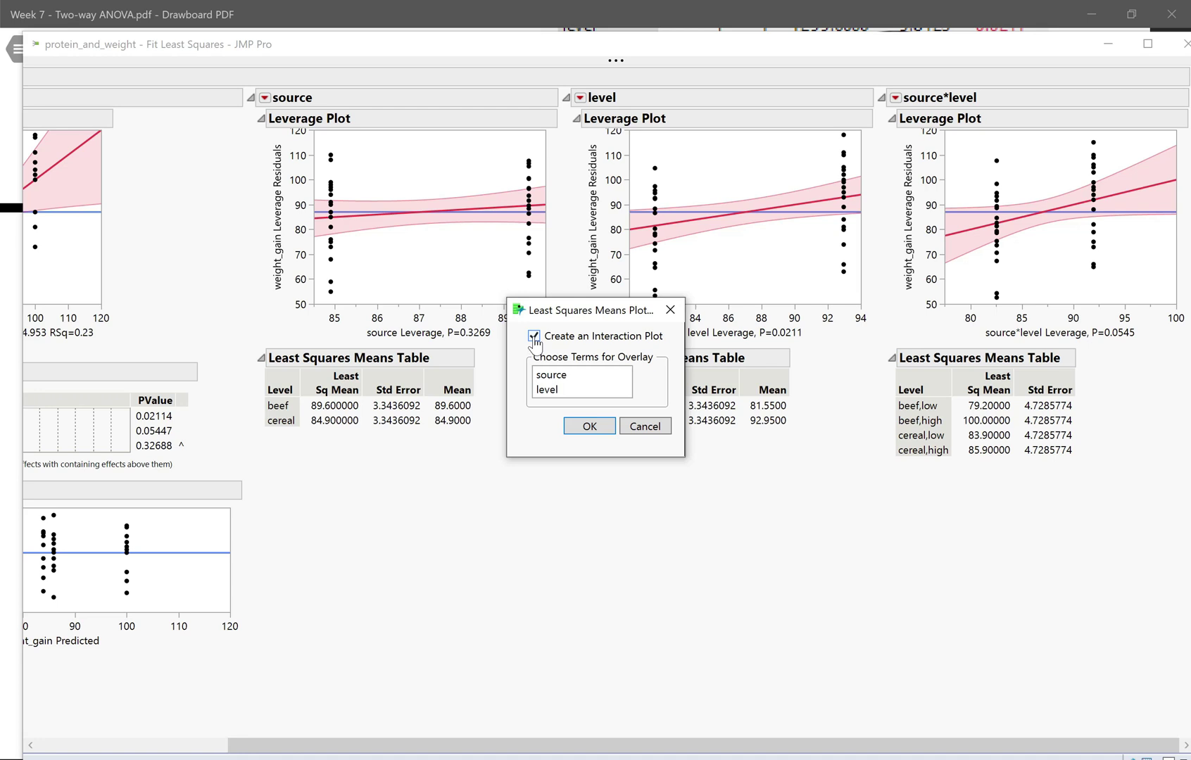
{"action": "left_click", "coordinate": [590, 426]}
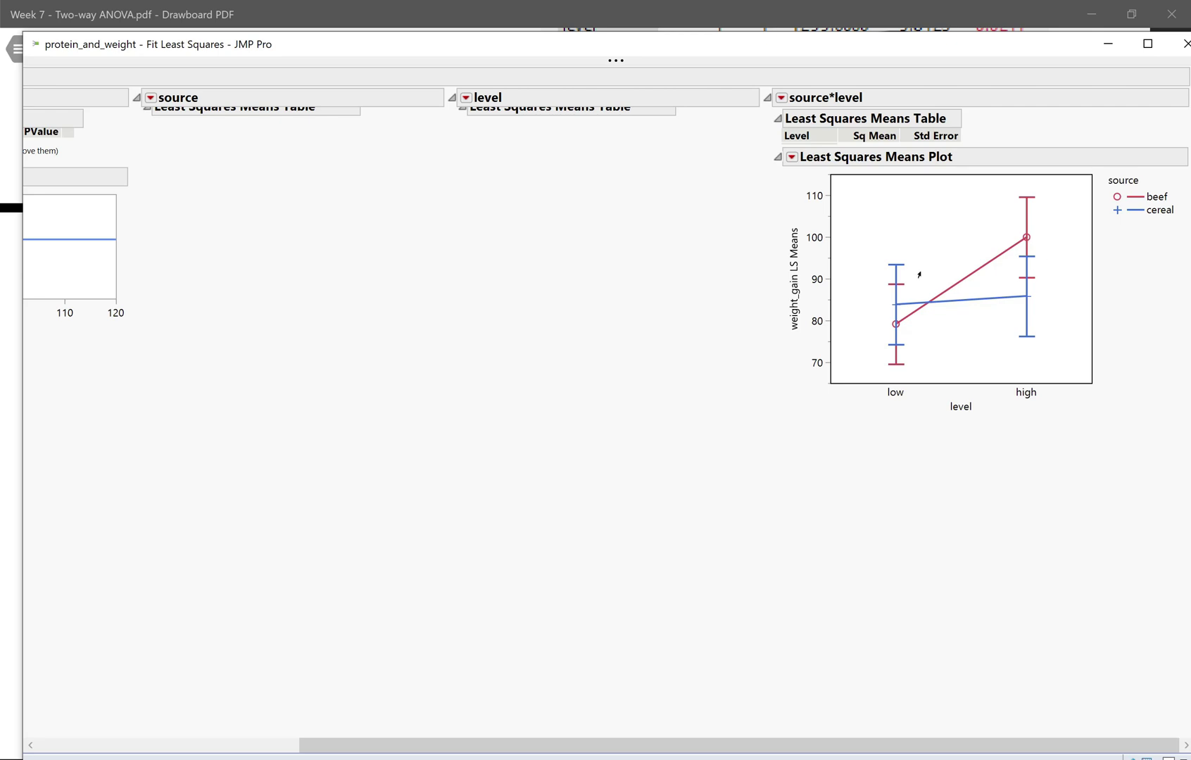
Hide the plot's confidence limits, then begin the 'o beef' legend entry in the PDF
{"action": "left_click", "coordinate": [791, 158]}
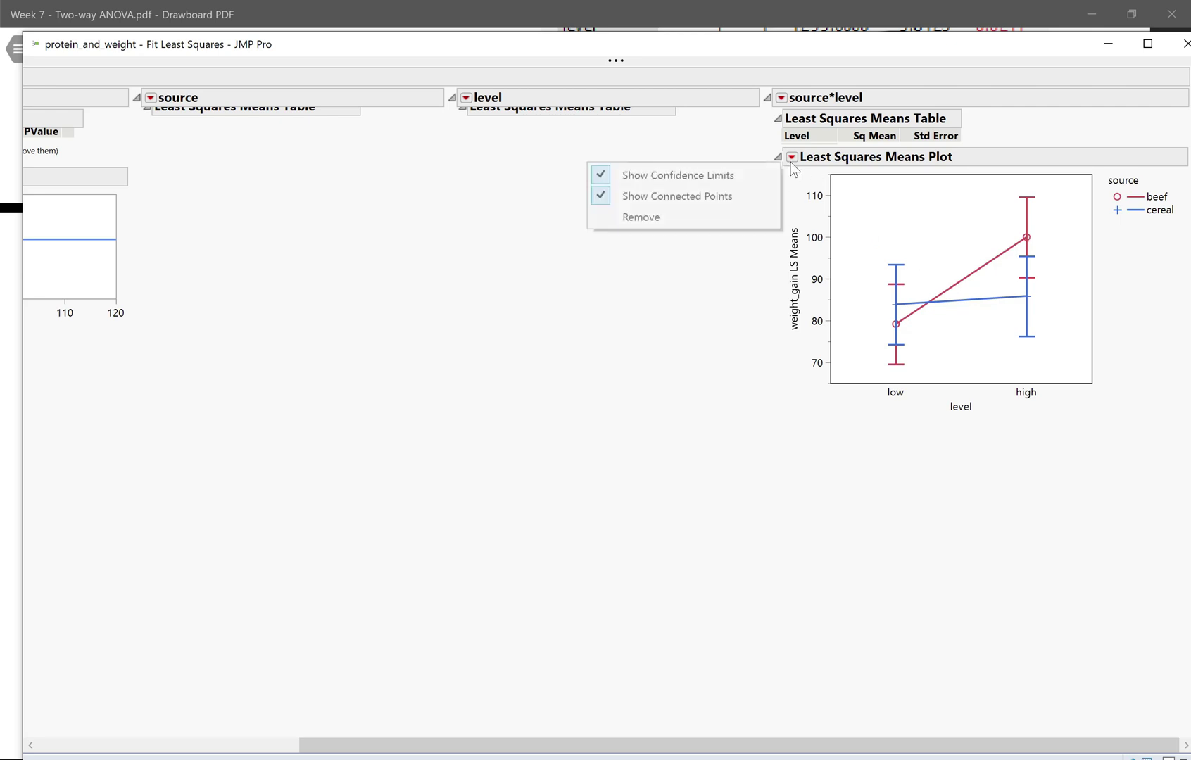
{"action": "left_click", "coordinate": [744, 179]}
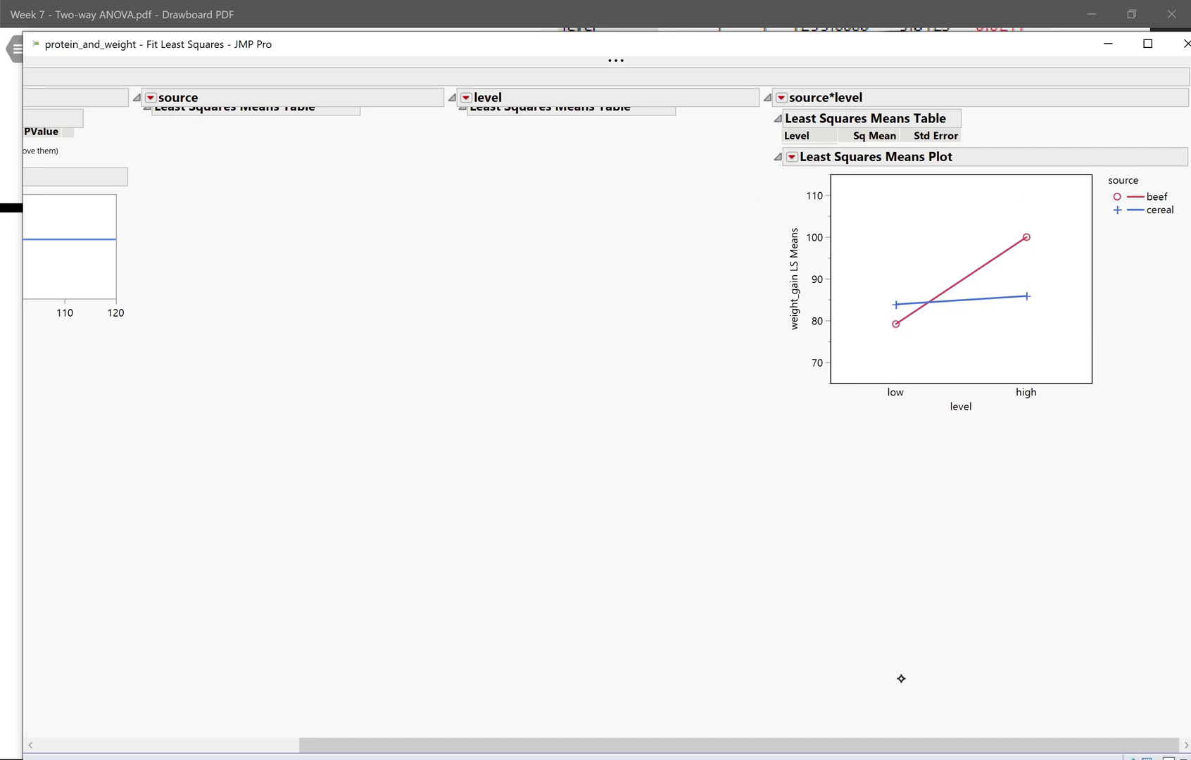
{"action": "mouse_move", "coordinate": [492, 757]}
{"action": "key", "text": "alt+Tab"}
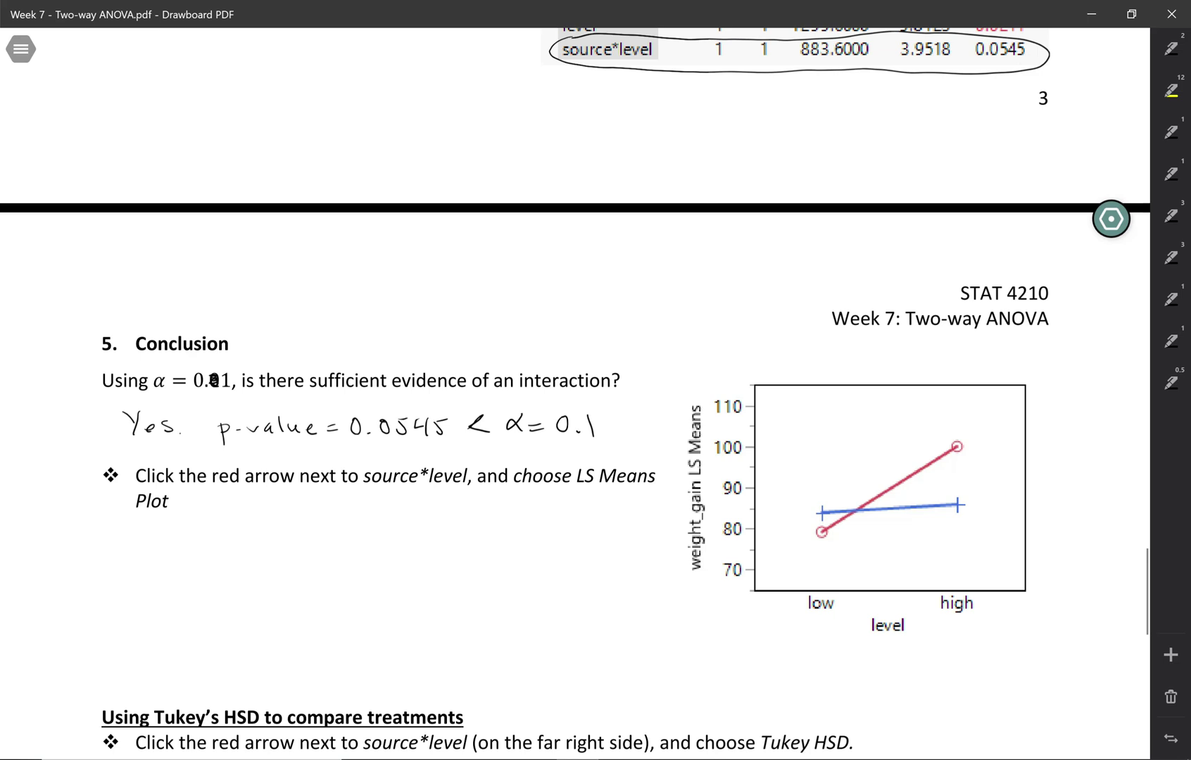
{"action": "left_click_drag", "start_coordinate": [1075, 432], "coordinate": [1091, 444]}
Finish the 'o beef' legend entry, add '+ cereal', and write an underlined 'Source' heading
{"action": "left_click_drag", "start_coordinate": [1100, 438], "coordinate": [1106, 443]}
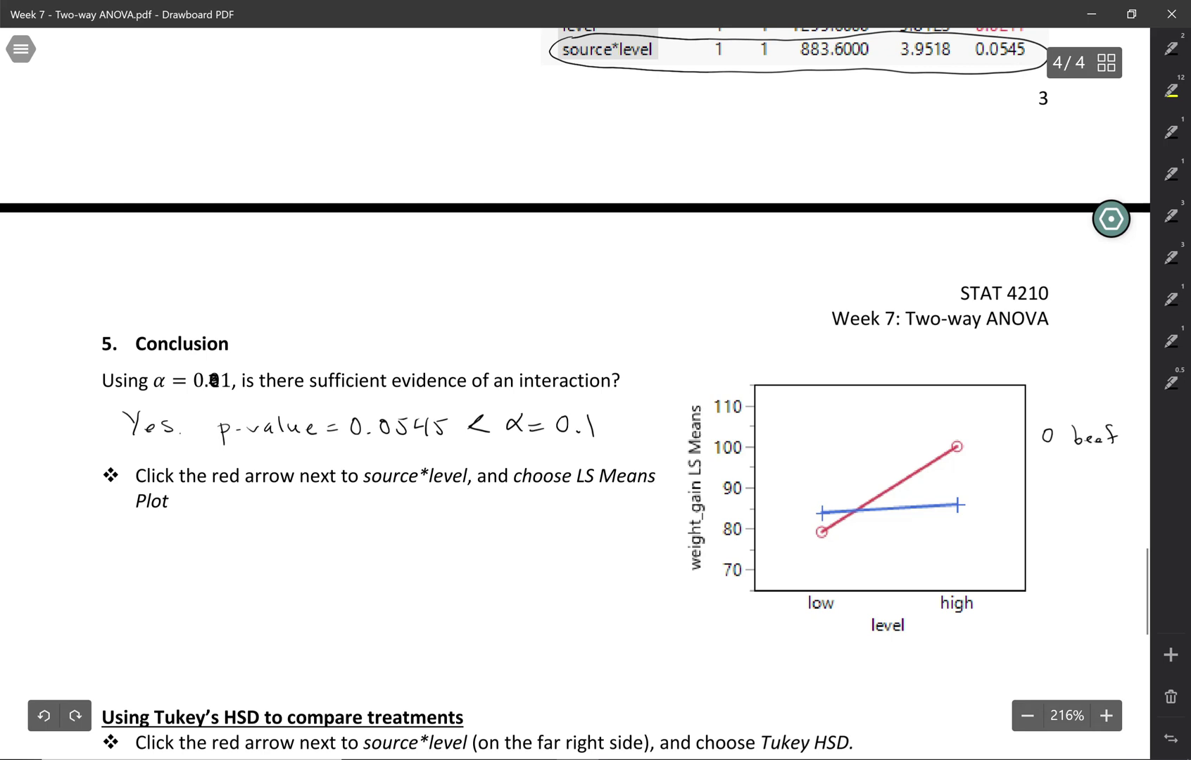
{"action": "mouse_move", "coordinate": [1048, 487]}
{"action": "left_mouse_down"}
{"action": "mouse_move", "coordinate": [1048, 504]}
{"action": "mouse_move", "coordinate": [1082, 496]}
{"action": "left_mouse_up"}
{"action": "left_click_drag", "start_coordinate": [1087, 495], "coordinate": [1119, 503]}
{"action": "left_click_drag", "start_coordinate": [1057, 390], "coordinate": [1050, 401]}
{"action": "left_click_drag", "start_coordinate": [1064, 394], "coordinate": [1095, 393]}
{"action": "left_click_drag", "start_coordinate": [1105, 393], "coordinate": [1120, 398]}
{"action": "left_click_drag", "start_coordinate": [1040, 410], "coordinate": [1134, 408]}
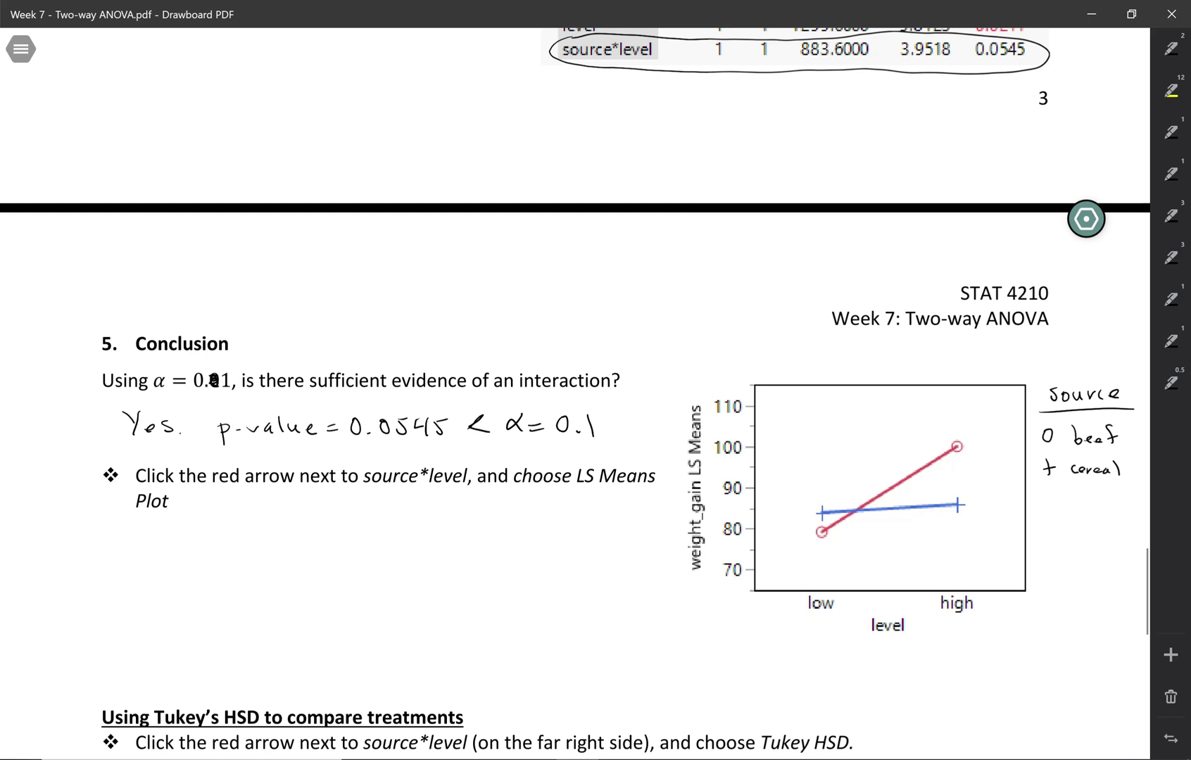
Handwrite 'Effect of protein level' below the plot
{"action": "mouse_move", "coordinate": [115, 624]}
{"action": "left_mouse_down"}
{"action": "mouse_move", "coordinate": [159, 645]}
{"action": "mouse_move", "coordinate": [168, 633]}
{"action": "left_mouse_up"}
{"action": "left_click_drag", "start_coordinate": [169, 637], "coordinate": [195, 643]}
{"action": "mouse_move", "coordinate": [199, 624]}
{"action": "left_mouse_down"}
{"action": "mouse_move", "coordinate": [228, 641]}
{"action": "mouse_move", "coordinate": [244, 625]}
{"action": "mouse_move", "coordinate": [249, 643]}
{"action": "mouse_move", "coordinate": [300, 642]}
{"action": "left_mouse_up"}
{"action": "left_click_drag", "start_coordinate": [311, 631], "coordinate": [312, 648]}
{"action": "left_click_drag", "start_coordinate": [307, 637], "coordinate": [383, 649]}
{"action": "left_click_drag", "start_coordinate": [389, 644], "coordinate": [416, 640]}
{"action": "left_click_drag", "start_coordinate": [416, 644], "coordinate": [473, 651]}
Complete the note with 'differs based on source'
{"action": "left_click_drag", "start_coordinate": [483, 642], "coordinate": [504, 651]}
{"action": "left_click_drag", "start_coordinate": [491, 646], "coordinate": [524, 652]}
{"action": "mouse_move", "coordinate": [527, 645]}
{"action": "left_mouse_down"}
{"action": "mouse_move", "coordinate": [555, 623]}
{"action": "mouse_move", "coordinate": [582, 649]}
{"action": "left_mouse_up"}
{"action": "left_click_drag", "start_coordinate": [595, 646], "coordinate": [625, 653]}
{"action": "left_click_drag", "start_coordinate": [637, 648], "coordinate": [638, 652]}
{"action": "left_click_drag", "start_coordinate": [664, 648], "coordinate": [703, 656]}
{"action": "left_click_drag", "start_coordinate": [727, 649], "coordinate": [727, 658]}
{"action": "left_click_drag", "start_coordinate": [736, 650], "coordinate": [763, 648]}
{"action": "mouse_move", "coordinate": [775, 647]}
{"action": "left_mouse_down"}
{"action": "mouse_move", "coordinate": [770, 658]}
{"action": "mouse_move", "coordinate": [791, 656]}
{"action": "left_mouse_up"}
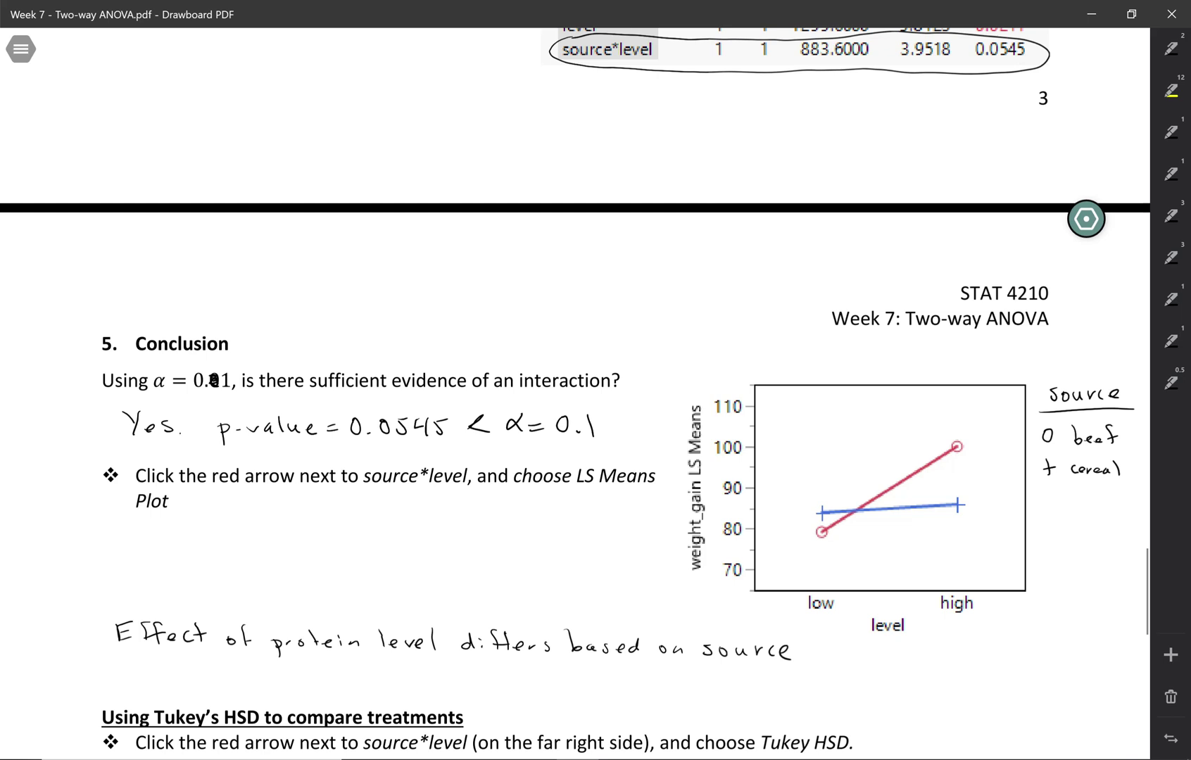
Begin a second line beneath the first by handwriting 'Effect of protein'
{"action": "mouse_move", "coordinate": [124, 660]}
{"action": "left_mouse_down"}
{"action": "mouse_move", "coordinate": [124, 676]}
{"action": "mouse_move", "coordinate": [138, 659]}
{"action": "left_mouse_up"}
{"action": "left_click_drag", "start_coordinate": [124, 667], "coordinate": [140, 676]}
{"action": "mouse_move", "coordinate": [154, 659]}
{"action": "left_mouse_down"}
{"action": "mouse_move", "coordinate": [146, 679]}
{"action": "mouse_move", "coordinate": [160, 677]}
{"action": "left_mouse_up"}
{"action": "left_click_drag", "start_coordinate": [149, 669], "coordinate": [182, 677]}
{"action": "left_click_drag", "start_coordinate": [197, 669], "coordinate": [204, 679]}
{"action": "left_click_drag", "start_coordinate": [199, 665], "coordinate": [251, 685]}
{"action": "left_click_drag", "start_coordinate": [249, 678], "coordinate": [288, 693]}
{"action": "left_click_drag", "start_coordinate": [290, 678], "coordinate": [321, 677]}
{"action": "mouse_move", "coordinate": [336, 666]}
{"action": "left_mouse_down"}
{"action": "mouse_move", "coordinate": [334, 684]}
{"action": "mouse_move", "coordinate": [342, 675]}
{"action": "left_mouse_up"}
{"action": "left_click_drag", "start_coordinate": [345, 680], "coordinate": [360, 687]}
Finish the second line with 'source differs based on level'
{"action": "left_click_drag", "start_coordinate": [365, 681], "coordinate": [421, 680]}
{"action": "left_click_drag", "start_coordinate": [432, 680], "coordinate": [459, 687]}
{"action": "mouse_move", "coordinate": [468, 679]}
{"action": "left_mouse_down"}
{"action": "mouse_move", "coordinate": [463, 687]}
{"action": "mouse_move", "coordinate": [514, 670]}
{"action": "mouse_move", "coordinate": [515, 688]}
{"action": "left_mouse_up"}
{"action": "left_click_drag", "start_coordinate": [542, 668], "coordinate": [535, 689]}
{"action": "left_click_drag", "start_coordinate": [549, 669], "coordinate": [551, 683]}
{"action": "left_click_drag", "start_coordinate": [553, 684], "coordinate": [559, 688]}
{"action": "left_click_drag", "start_coordinate": [562, 689], "coordinate": [654, 697]}
{"action": "left_click_drag", "start_coordinate": [667, 689], "coordinate": [697, 695]}
{"action": "left_click_drag", "start_coordinate": [725, 685], "coordinate": [748, 694]}
{"action": "mouse_move", "coordinate": [761, 674]}
{"action": "left_mouse_down"}
{"action": "mouse_move", "coordinate": [768, 694]}
{"action": "mouse_move", "coordinate": [781, 692]}
{"action": "left_mouse_up"}
{"action": "left_click_drag", "start_coordinate": [784, 687], "coordinate": [806, 693]}
{"action": "left_click_drag", "start_coordinate": [814, 674], "coordinate": [816, 696]}
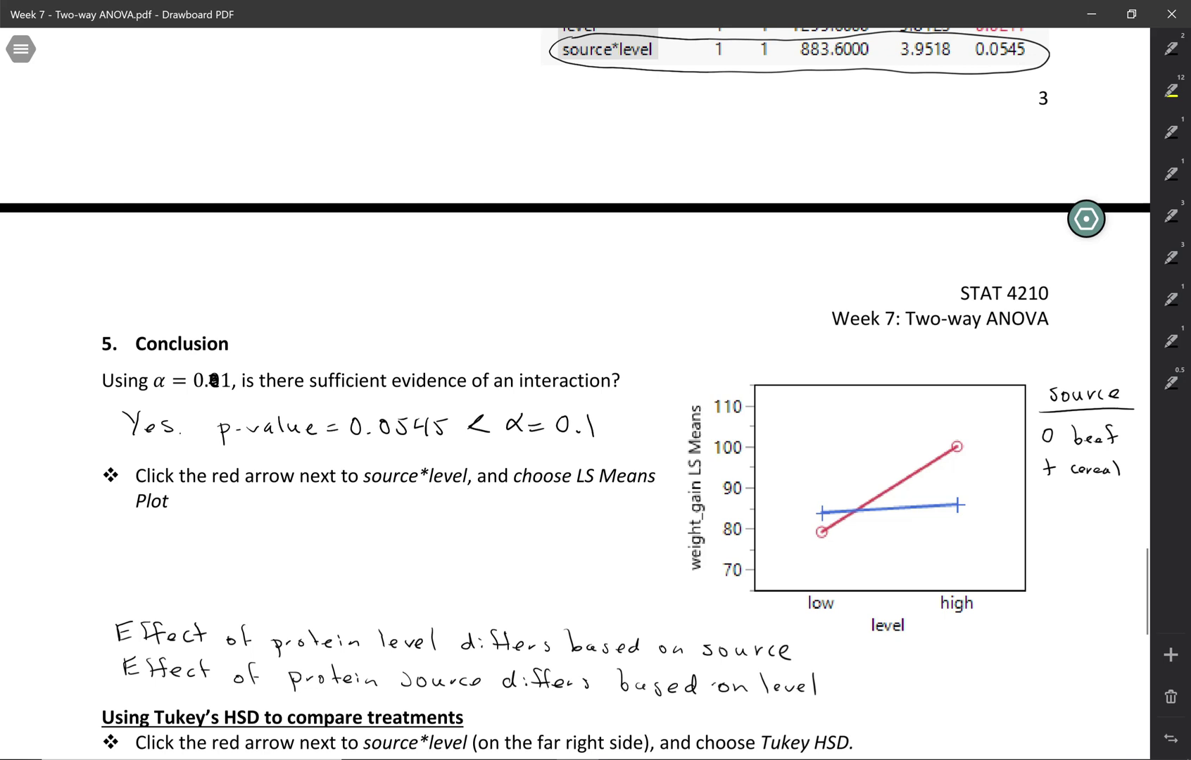
Draw a brace beside the source and level Effect Tests rows labelled 'main effects'
{"action": "scroll", "coordinate": [574, 395], "scroll_direction": "up", "scroll_amount": 5}
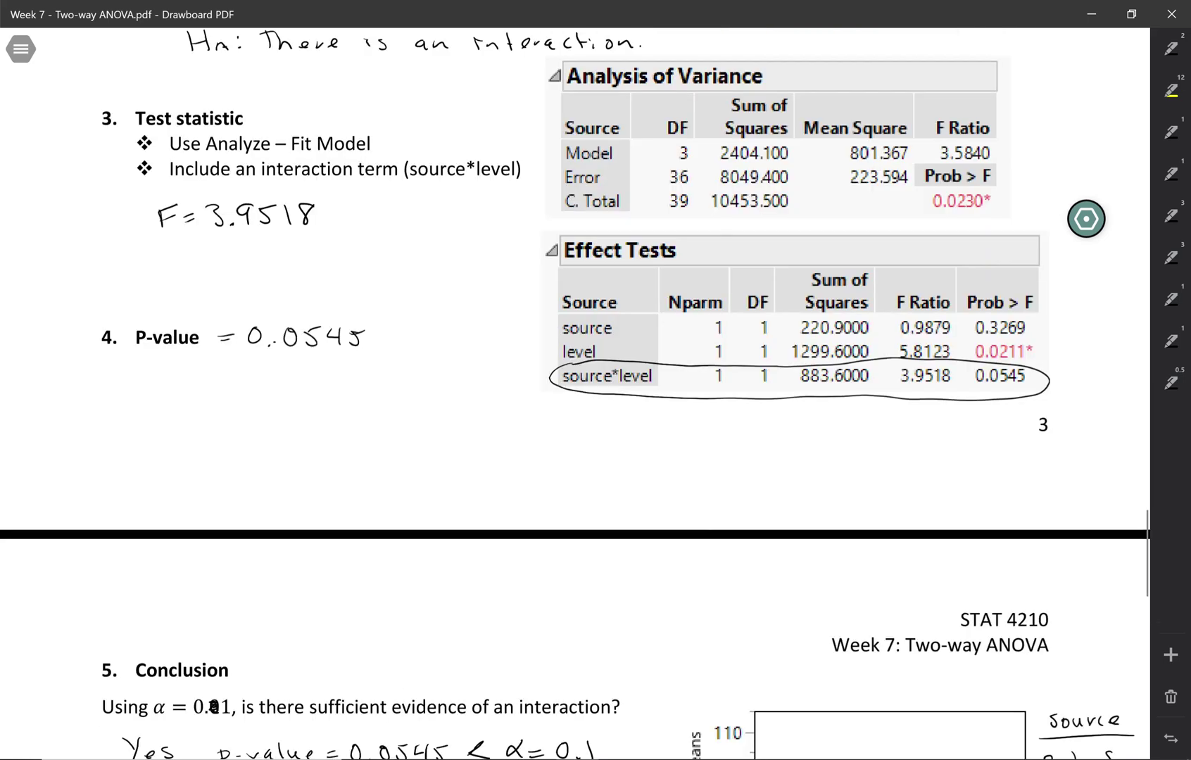
{"action": "mouse_move", "coordinate": [1054, 312]}
{"action": "left_mouse_down"}
{"action": "mouse_move", "coordinate": [1049, 361]}
{"action": "mouse_move", "coordinate": [1081, 325]}
{"action": "mouse_move", "coordinate": [1116, 322]}
{"action": "mouse_move", "coordinate": [1079, 348]}
{"action": "mouse_move", "coordinate": [1093, 352]}
{"action": "left_mouse_up"}
{"action": "left_click_drag", "start_coordinate": [1079, 343], "coordinate": [1110, 348]}
{"action": "left_click_drag", "start_coordinate": [1118, 340], "coordinate": [1124, 347]}
{"action": "left_click_drag", "start_coordinate": [1121, 340], "coordinate": [1129, 339]}
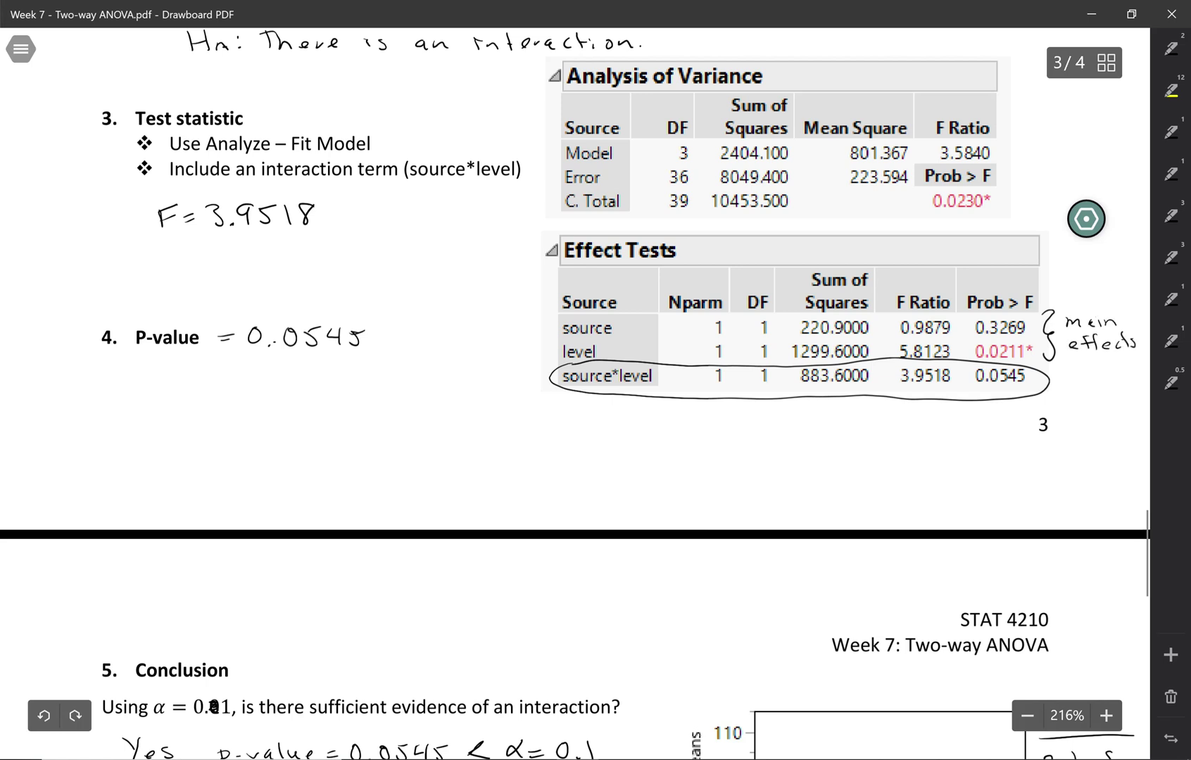
{"action": "scroll", "coordinate": [575, 394], "scroll_direction": "down", "scroll_amount": 3}
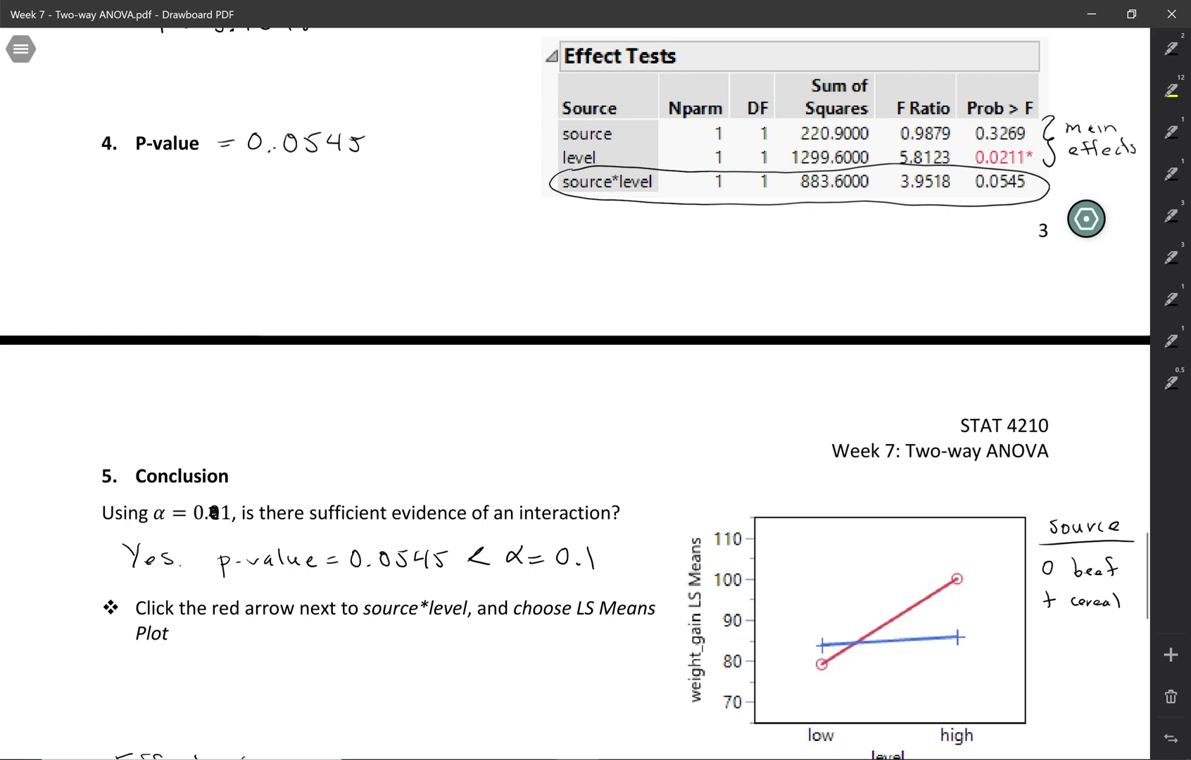
{"action": "scroll", "coordinate": [575, 394], "scroll_direction": "down", "scroll_amount": 3}
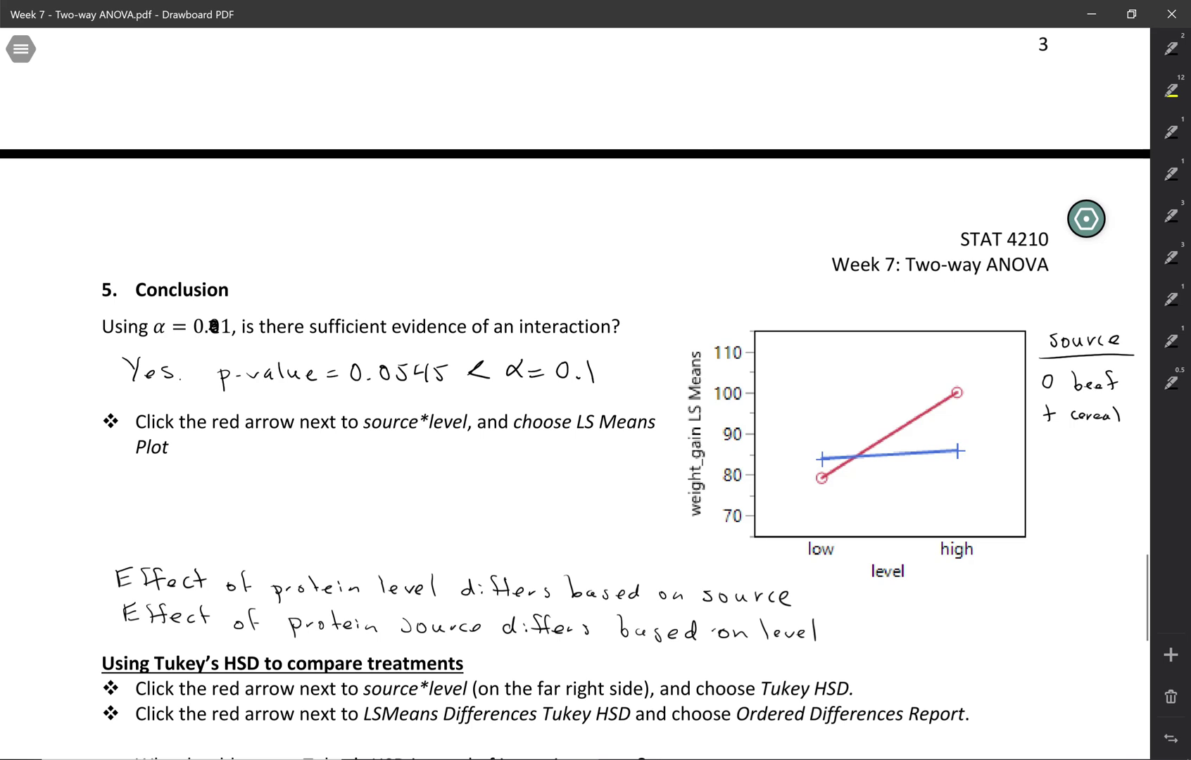
Draw a brace beside both 'Effect of' lines and write 'Doesn't make sense'
{"action": "left_click_drag", "start_coordinate": [833, 592], "coordinate": [842, 644]}
{"action": "mouse_move", "coordinate": [883, 600]}
{"action": "left_mouse_down"}
{"action": "mouse_move", "coordinate": [885, 617]}
{"action": "mouse_move", "coordinate": [905, 610]}
{"action": "left_mouse_up"}
{"action": "left_click_drag", "start_coordinate": [912, 613], "coordinate": [928, 617]}
{"action": "left_click_drag", "start_coordinate": [940, 617], "coordinate": [966, 603]}
{"action": "left_click_drag", "start_coordinate": [972, 598], "coordinate": [972, 617]}
{"action": "left_click_drag", "start_coordinate": [965, 609], "coordinate": [1027, 617]}
{"action": "mouse_move", "coordinate": [1032, 600]}
{"action": "left_mouse_down"}
{"action": "mouse_move", "coordinate": [1033, 618]}
{"action": "mouse_move", "coordinate": [1046, 619]}
{"action": "left_mouse_up"}
{"action": "left_click_drag", "start_coordinate": [1047, 613], "coordinate": [1089, 618]}
{"action": "left_click_drag", "start_coordinate": [1093, 611], "coordinate": [1124, 619]}
Finish the comment with 'to test main effects' on the next line
{"action": "mouse_move", "coordinate": [891, 624]}
{"action": "left_mouse_down"}
{"action": "mouse_move", "coordinate": [894, 645]}
{"action": "mouse_move", "coordinate": [928, 649]}
{"action": "left_mouse_up"}
{"action": "left_click_drag", "start_coordinate": [938, 640], "coordinate": [965, 649]}
{"action": "left_click_drag", "start_coordinate": [960, 639], "coordinate": [1047, 646]}
{"action": "left_click_drag", "start_coordinate": [1057, 647], "coordinate": [1065, 654]}
{"action": "mouse_move", "coordinate": [1082, 634]}
{"action": "left_mouse_down"}
{"action": "mouse_move", "coordinate": [1078, 653]}
{"action": "mouse_move", "coordinate": [1095, 645]}
{"action": "left_mouse_up"}
{"action": "left_click_drag", "start_coordinate": [1098, 646], "coordinate": [1118, 653]}
{"action": "left_click_drag", "start_coordinate": [1136, 643], "coordinate": [1127, 654]}
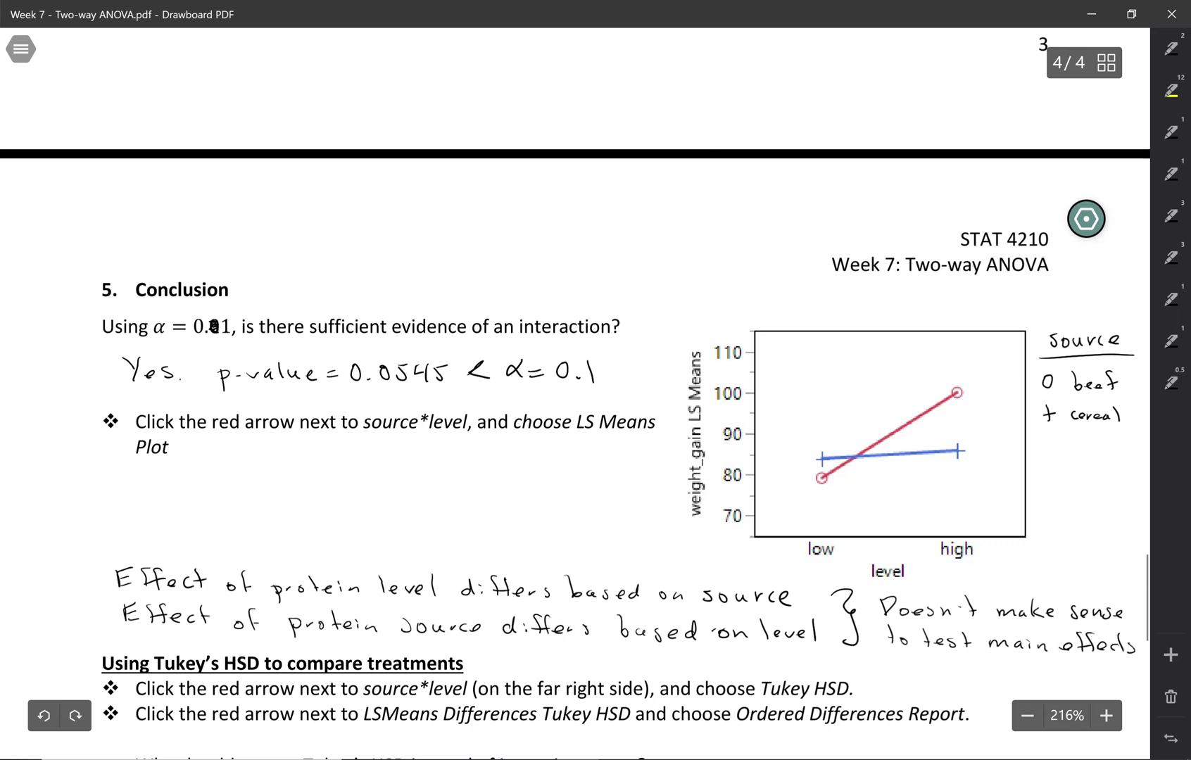
{"action": "scroll", "coordinate": [575, 394], "scroll_direction": "down", "scroll_amount": 3}
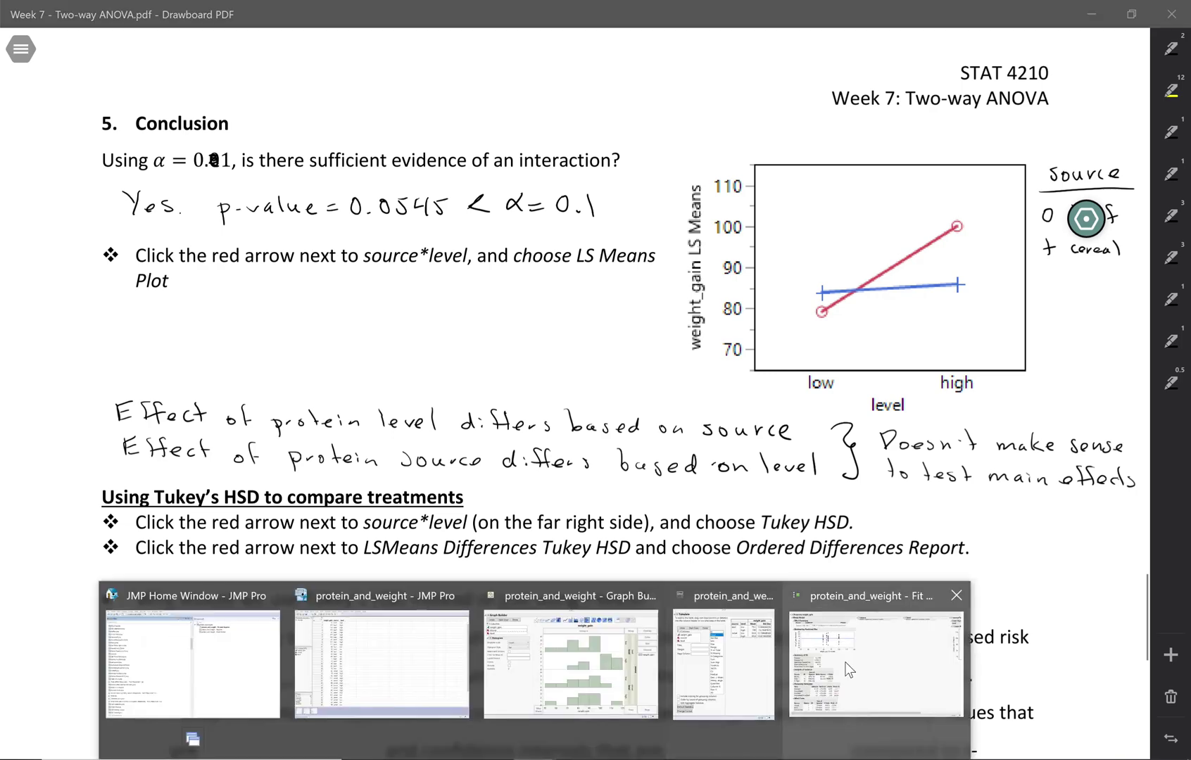
In the JMP fit report, add LSMeans Tukey HSD comparisons for source*level
{"action": "left_click", "coordinate": [824, 675]}
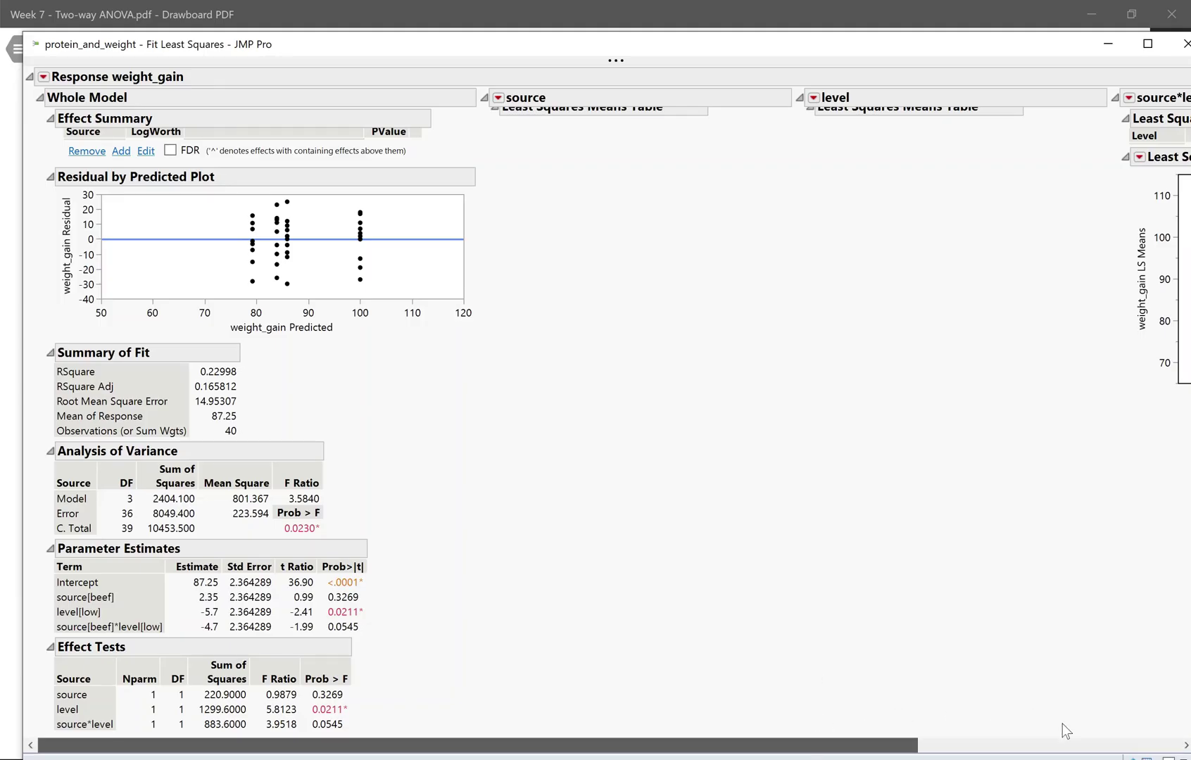
{"action": "scroll", "coordinate": [1063, 724], "scroll_direction": "right", "scroll_amount": 5}
{"action": "scroll", "coordinate": [1158, 725], "scroll_direction": "right", "scroll_amount": 5}
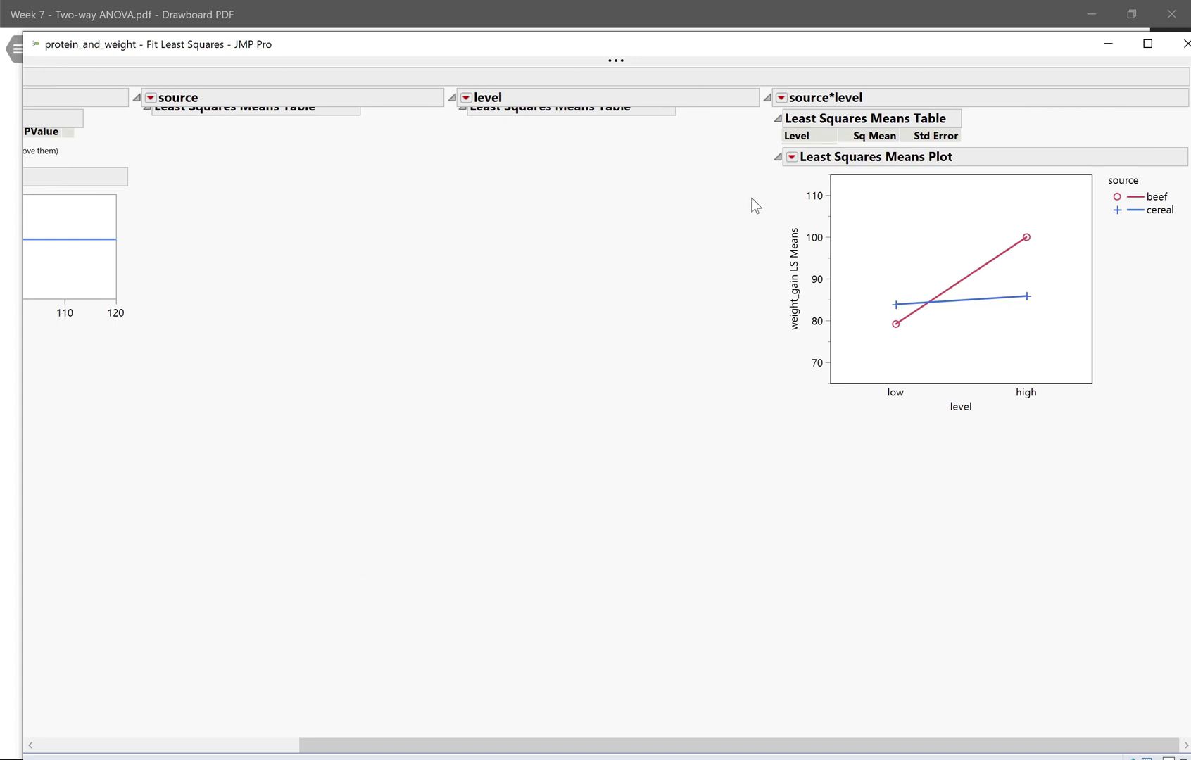
{"action": "left_click", "coordinate": [781, 98]}
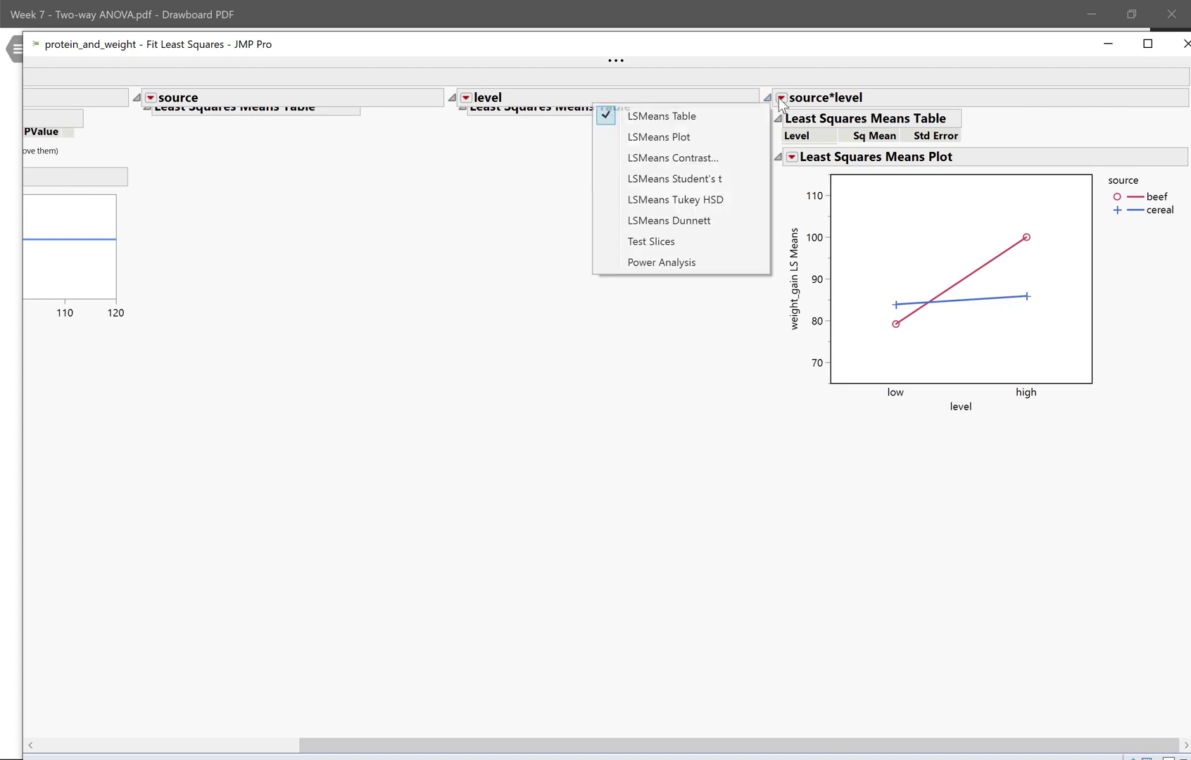
{"action": "left_click", "coordinate": [740, 199]}
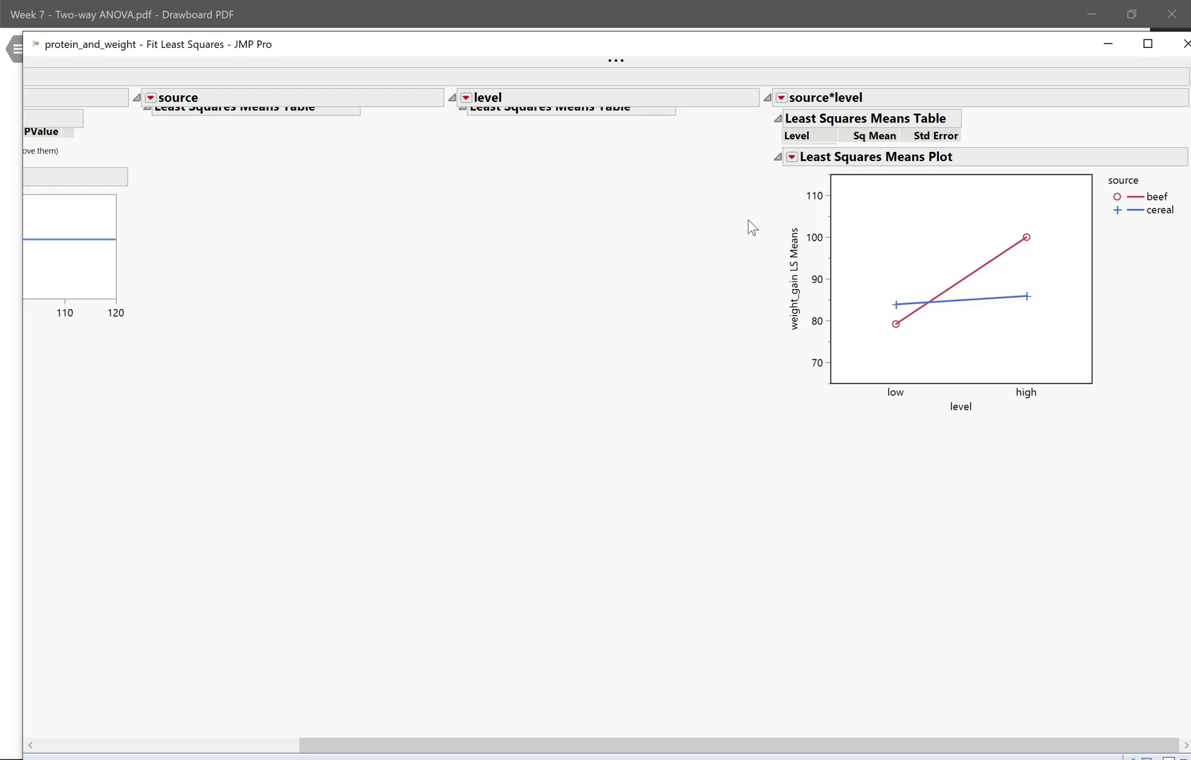
Add an Ordered Differences Report to the Tukey HSD results, then return to Drawboard PDF
{"action": "scroll", "coordinate": [1034, 412], "scroll_direction": "down", "scroll_amount": 3}
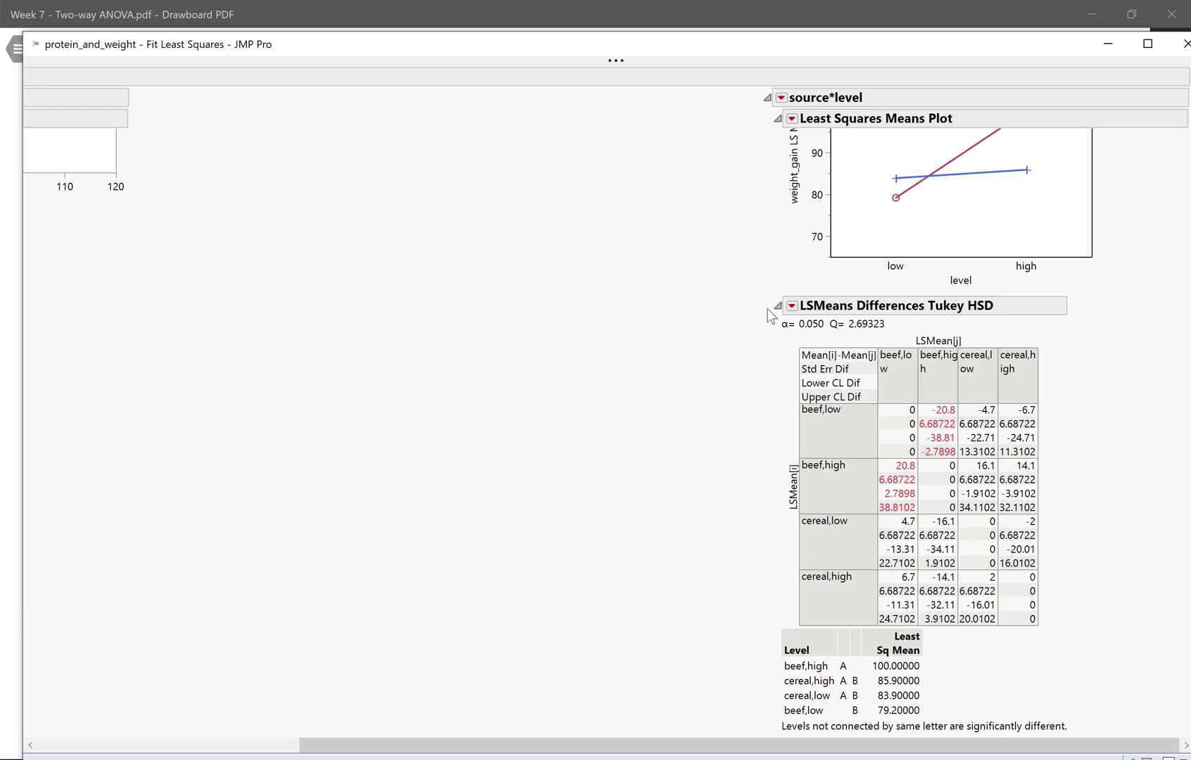
{"action": "left_click", "coordinate": [792, 307]}
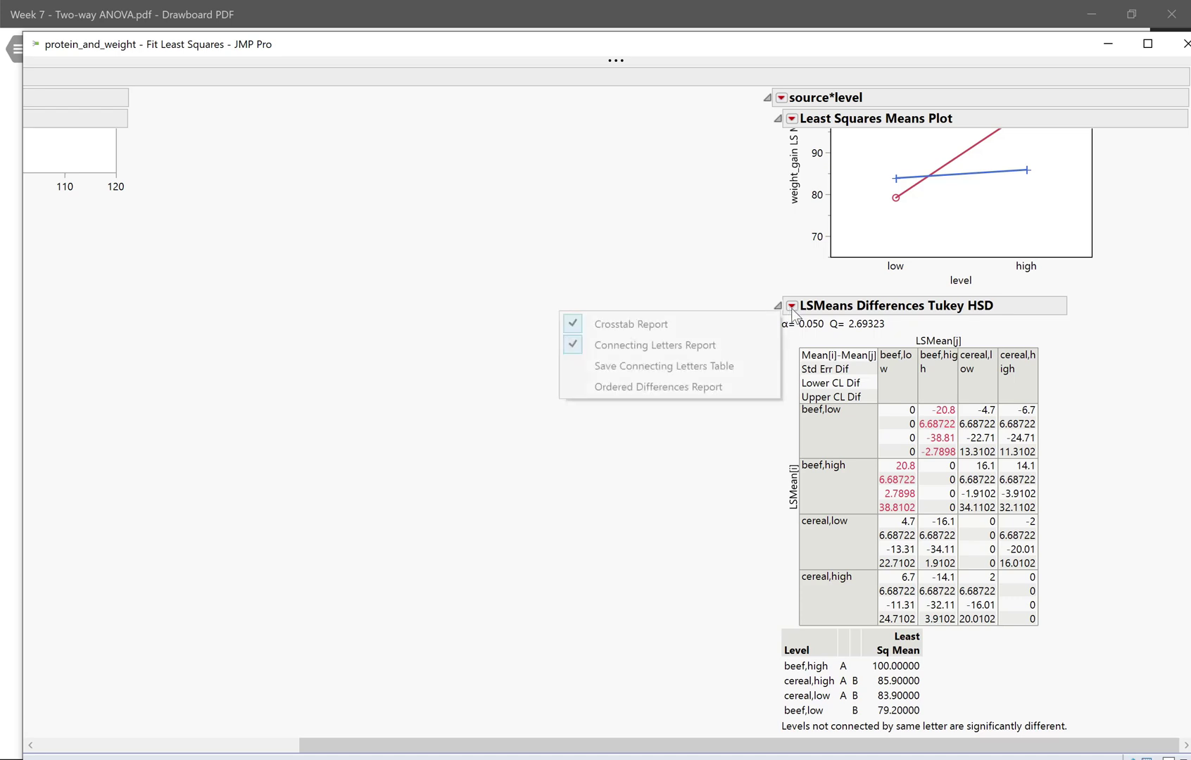
{"action": "left_click", "coordinate": [749, 386]}
{"action": "scroll", "coordinate": [1084, 485], "scroll_direction": "down", "scroll_amount": 3}
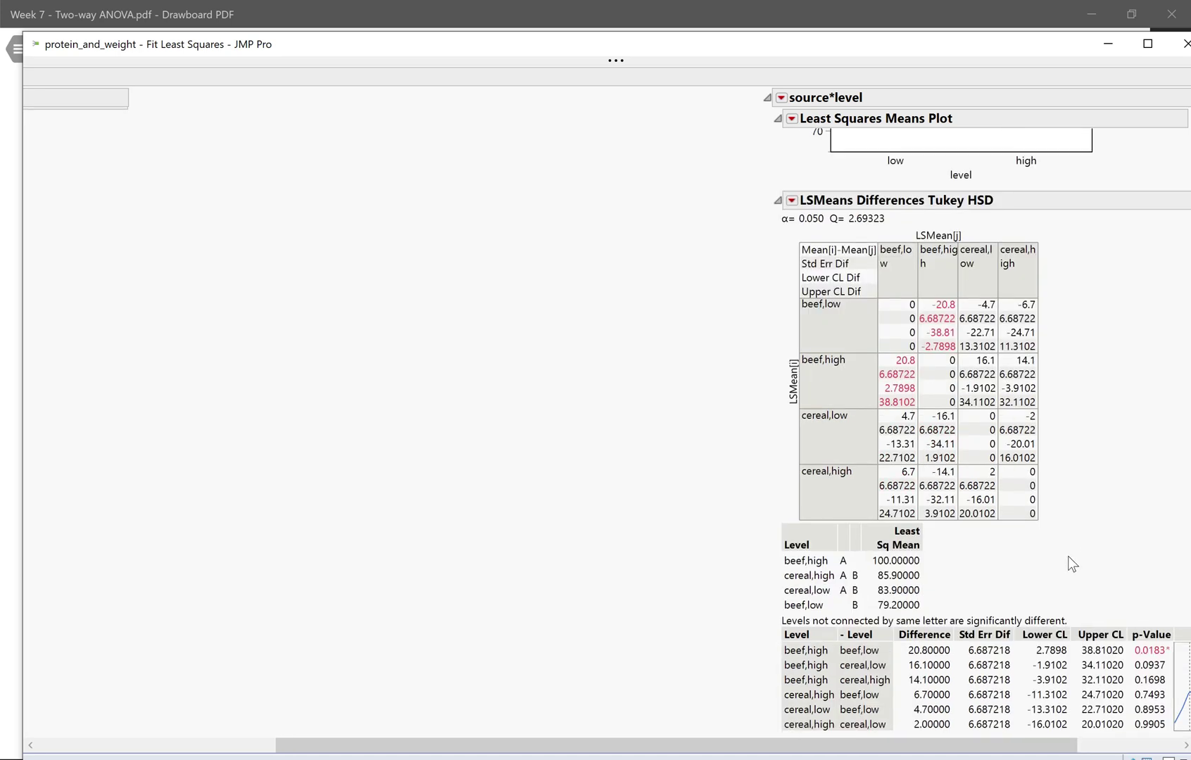
{"action": "key", "text": "alt+Tab"}
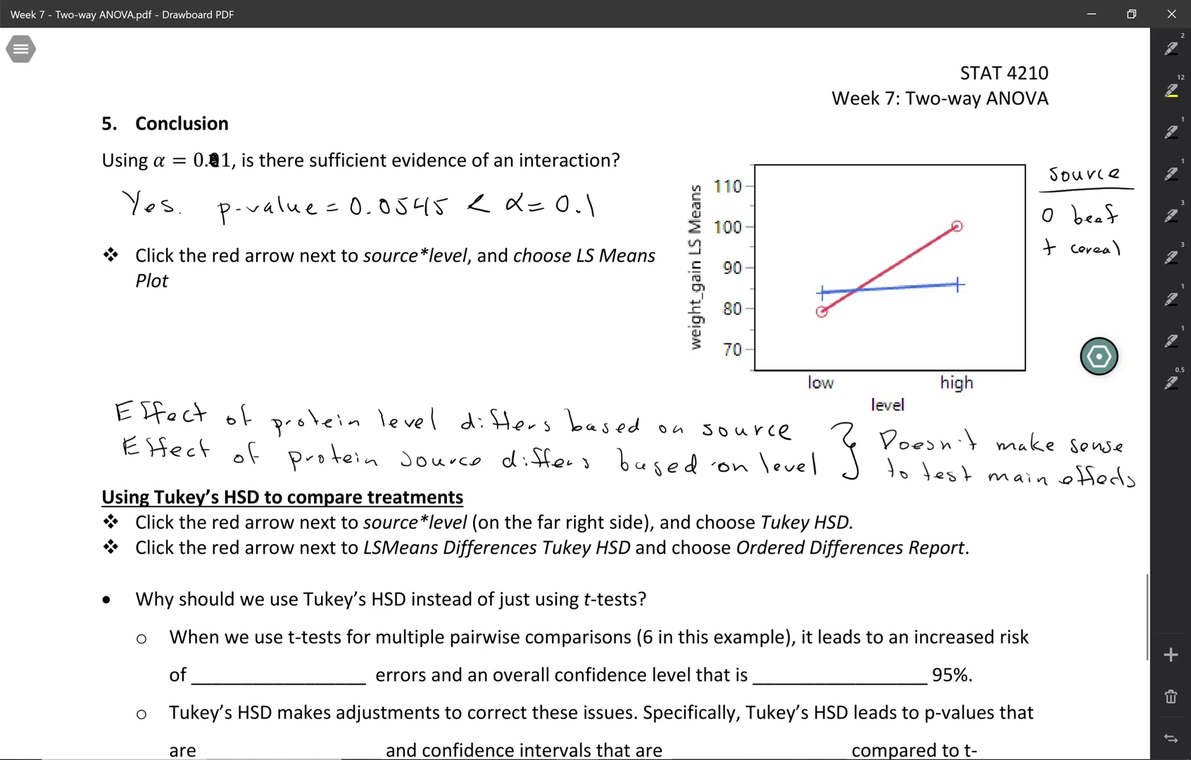